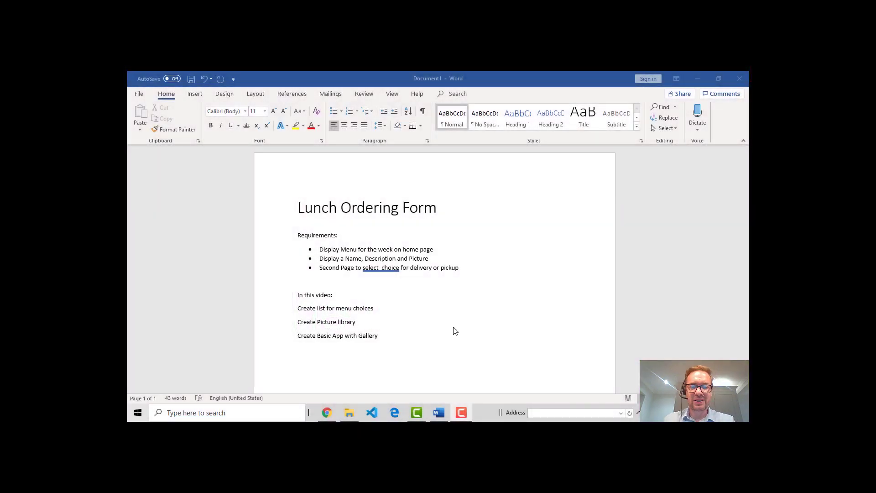
# Step: Switch to Chrome and open the contents page of the Connected SharePoint site
pyautogui.click(327, 412)
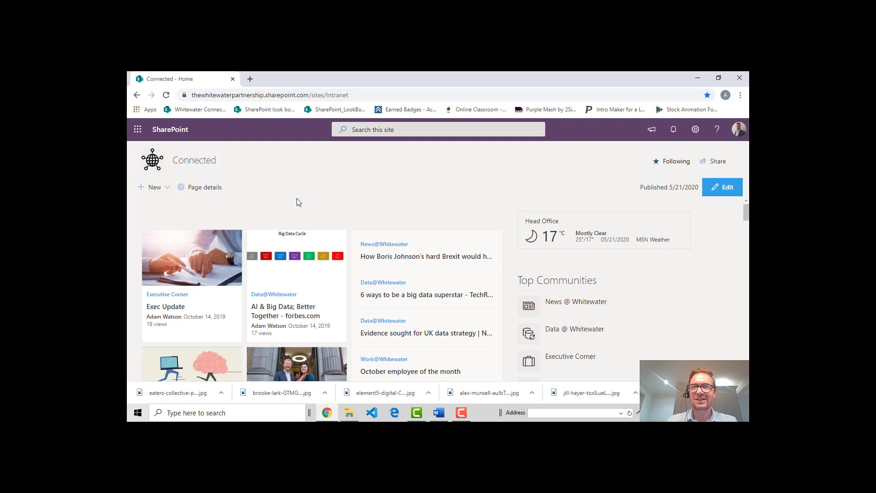
pyautogui.click(695, 130)
pyautogui.click(629, 215)
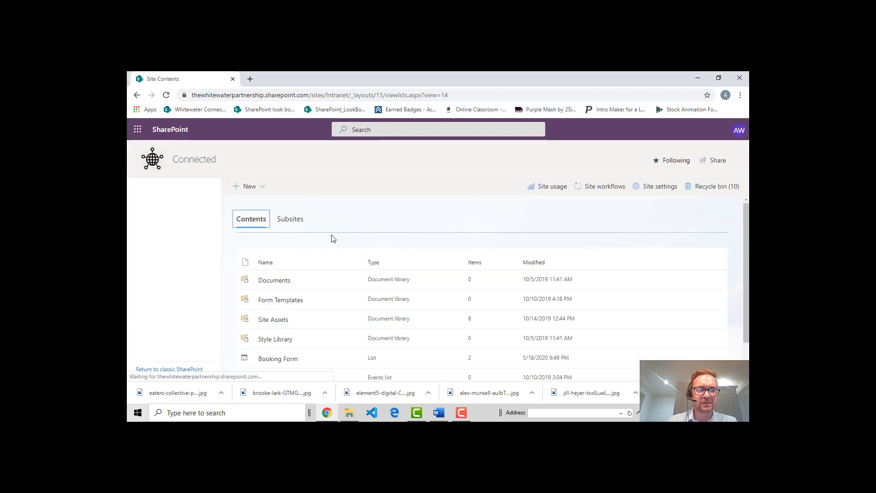
# Step: Create a new list named Menu Choices, shown in the site navigation
pyautogui.click(259, 187)
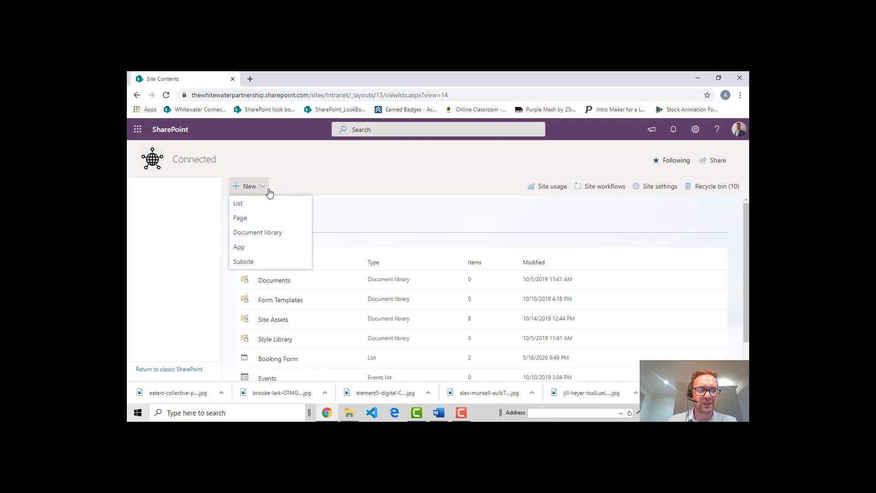
pyautogui.click(246, 206)
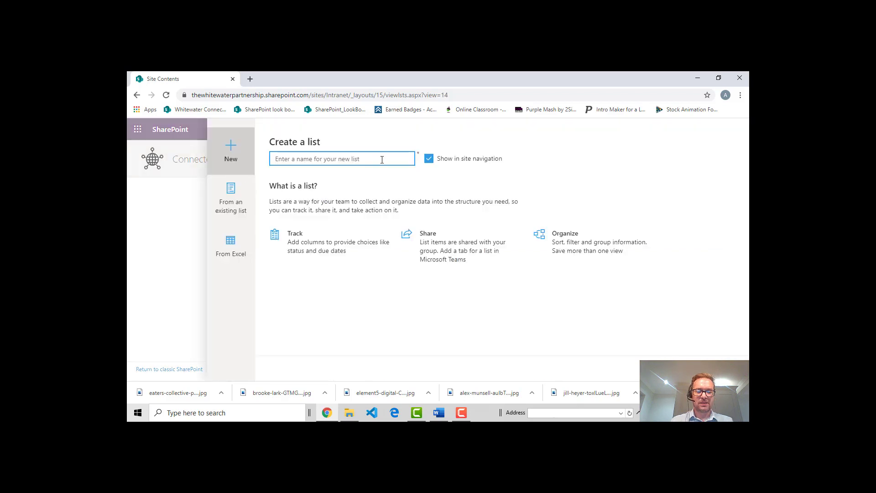
pyautogui.write('Menu')
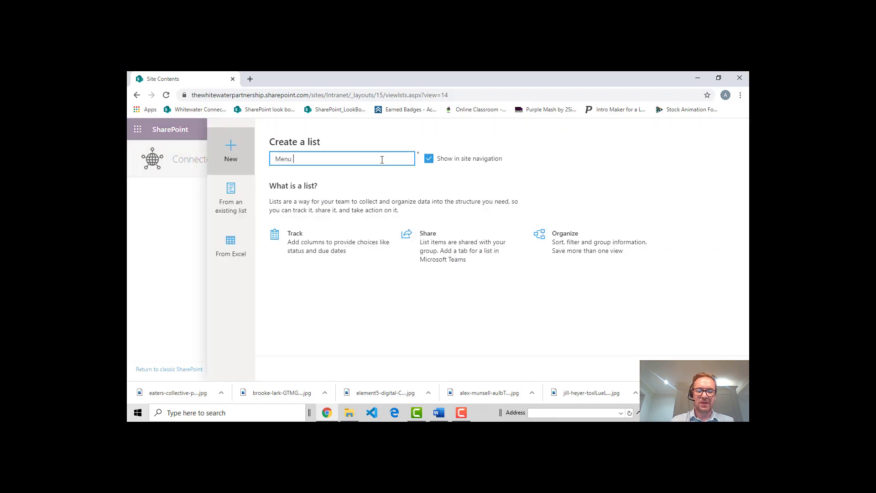
pyautogui.write(' Choices')
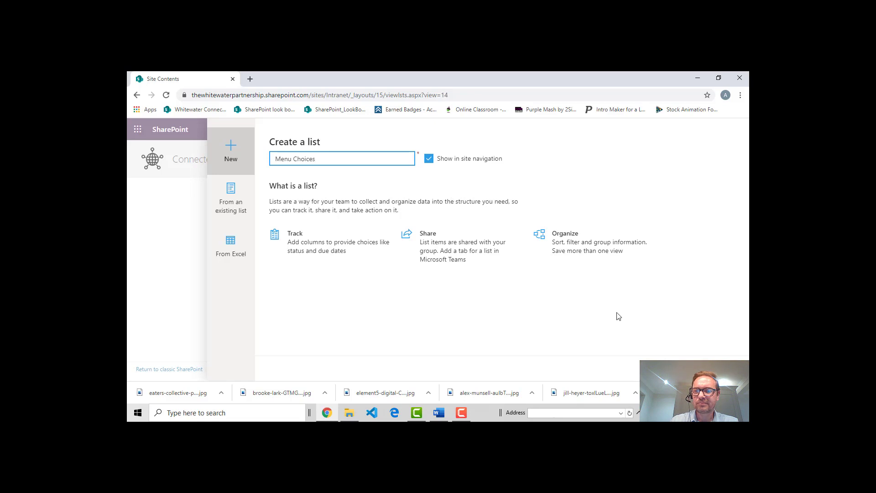
pyautogui.press('Return')
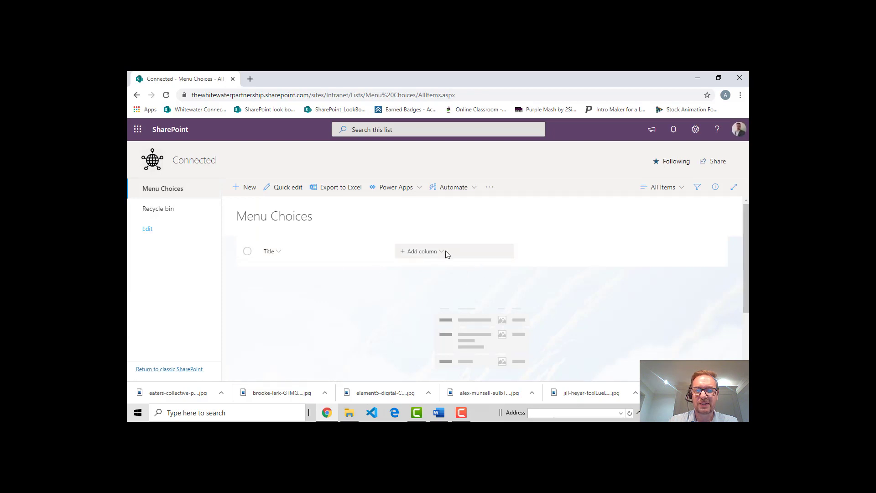
# Step: Add a single line of text column named Choice to the Menu Choices list
pyautogui.click(427, 252)
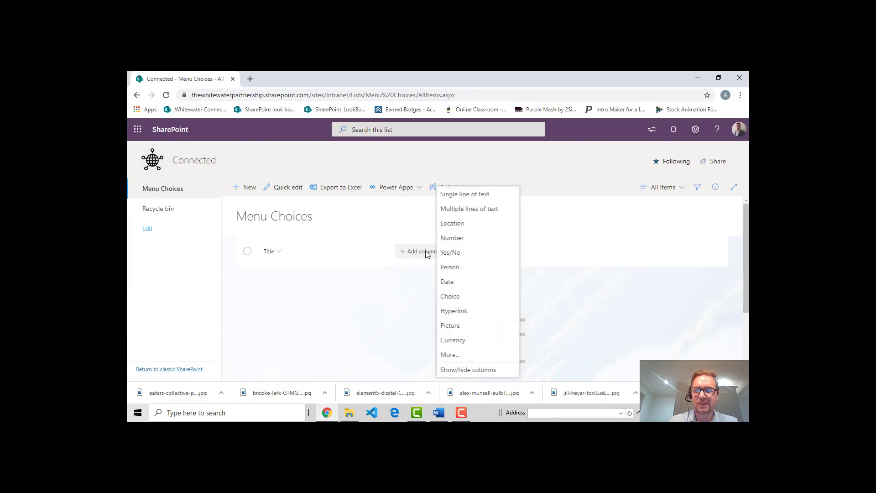
pyautogui.click(459, 196)
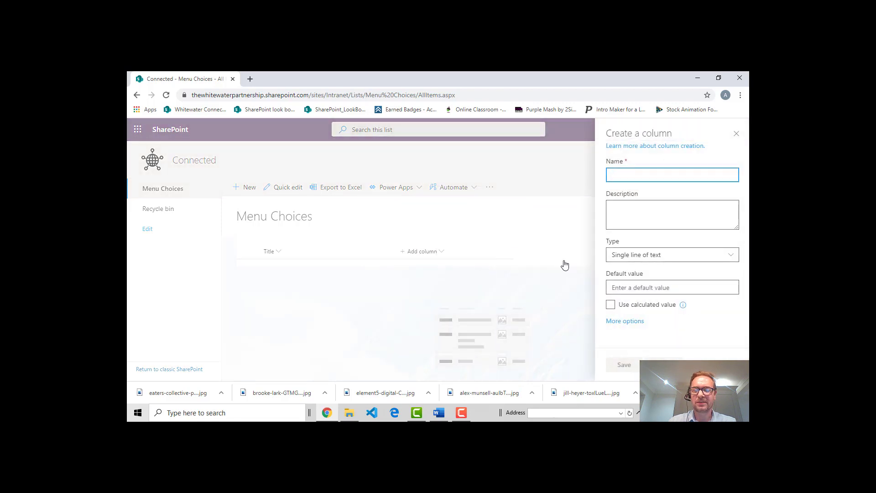
pyautogui.write('Choice')
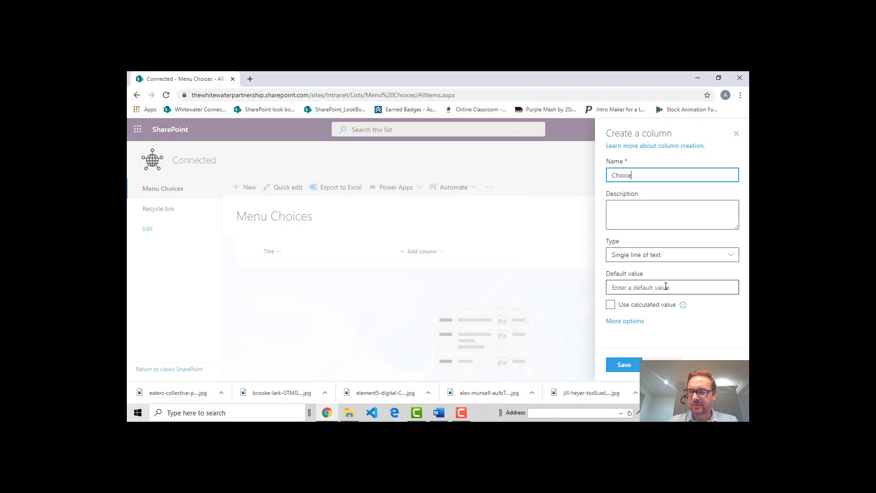
pyautogui.click(625, 366)
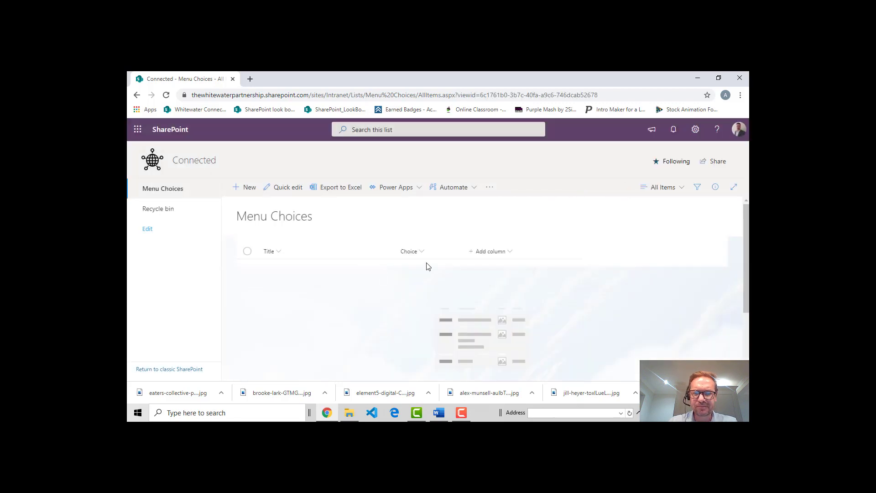
# Step: Add a single line of text column named Description to the list
pyautogui.click(495, 252)
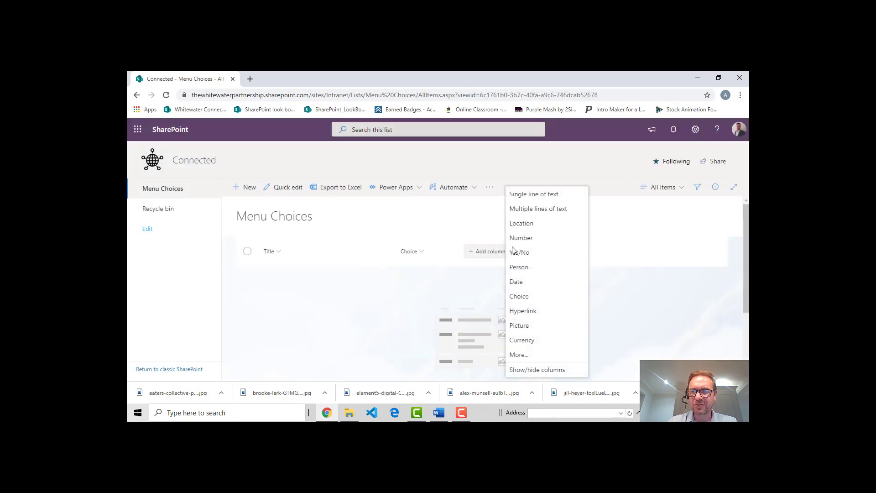
pyautogui.click(540, 196)
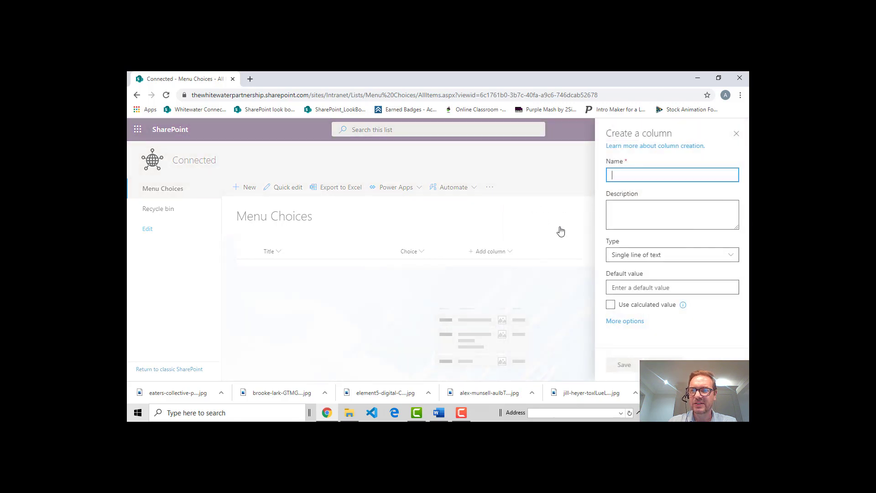
pyautogui.write('De')
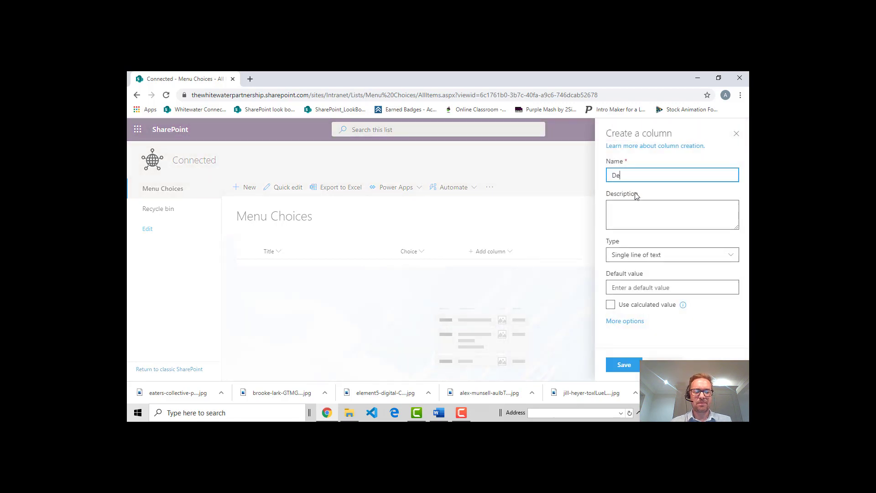
pyautogui.write('scription')
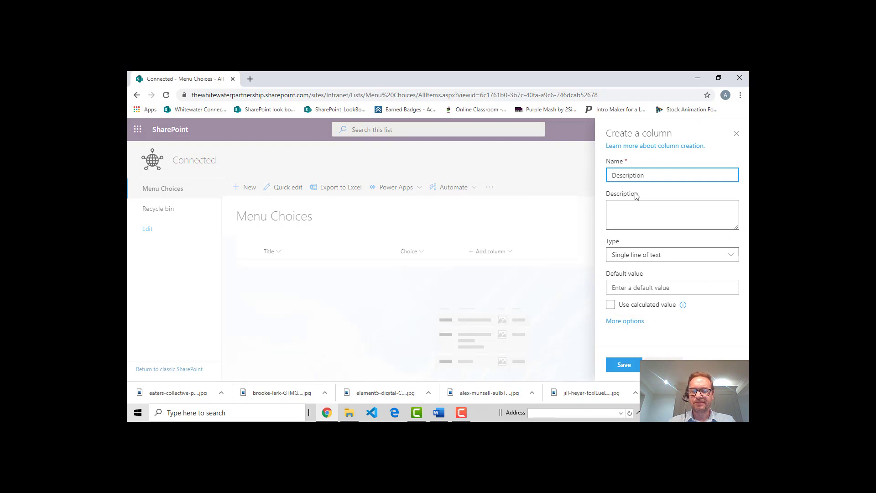
pyautogui.click(623, 364)
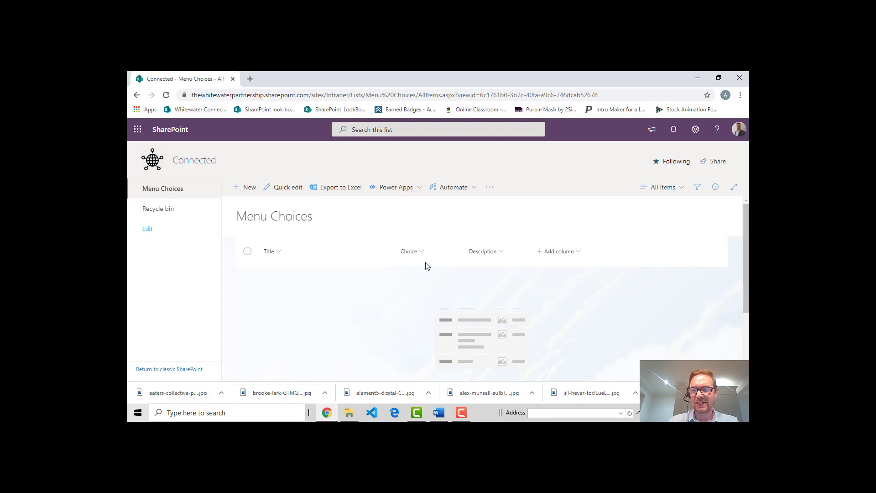
# Step: Add a single line of text column named Day to the list
pyautogui.click(576, 254)
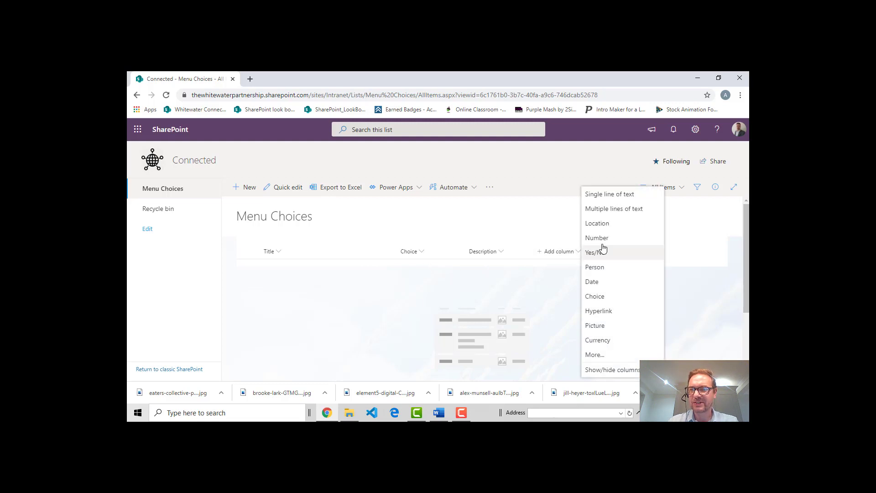
pyautogui.click(625, 194)
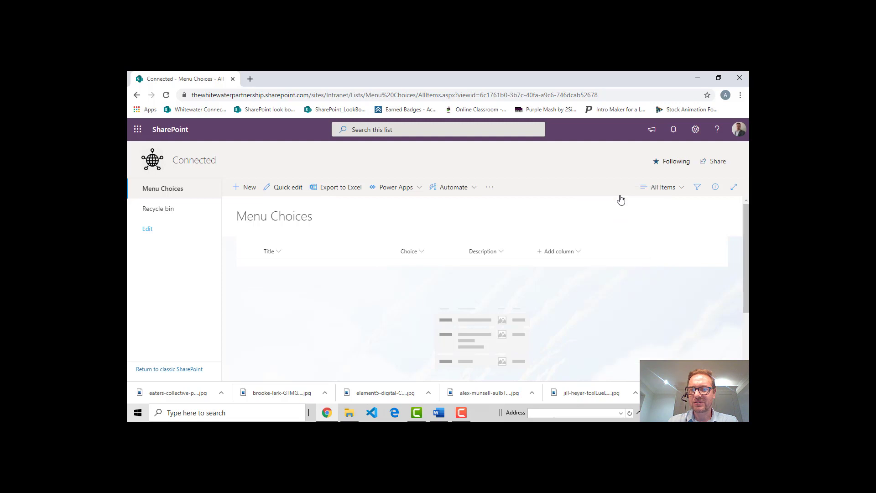
pyautogui.write('Day')
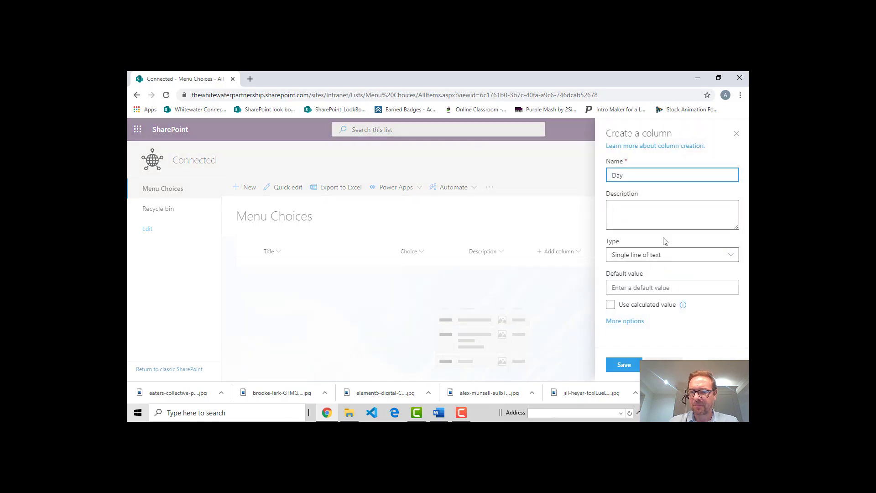
pyautogui.click(624, 365)
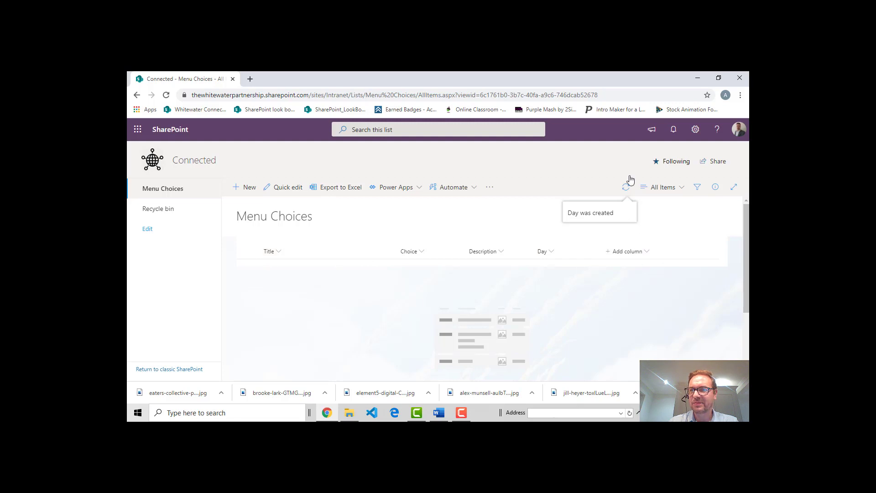
# Step: Make the Title column not required in the list settings, and return to the Menu Choices list
pyautogui.click(695, 130)
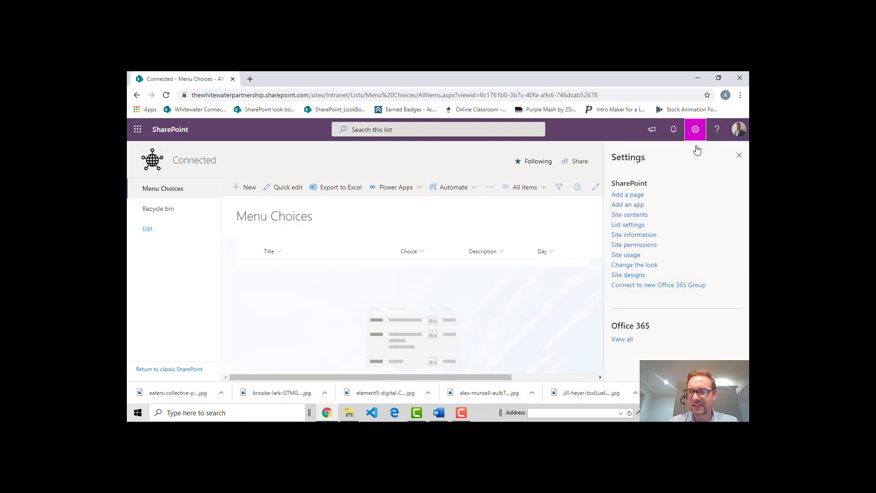
pyautogui.click(628, 225)
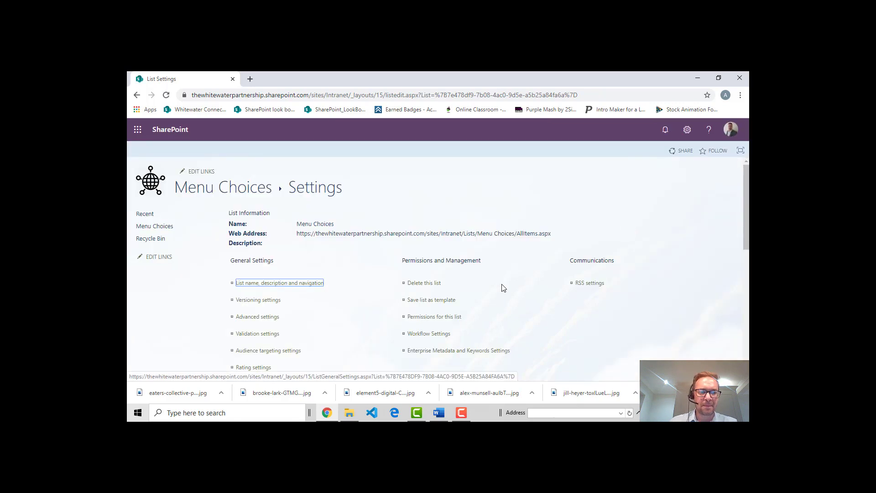
pyautogui.scroll(-3, 354, 292)
pyautogui.scroll(-2, 309, 275)
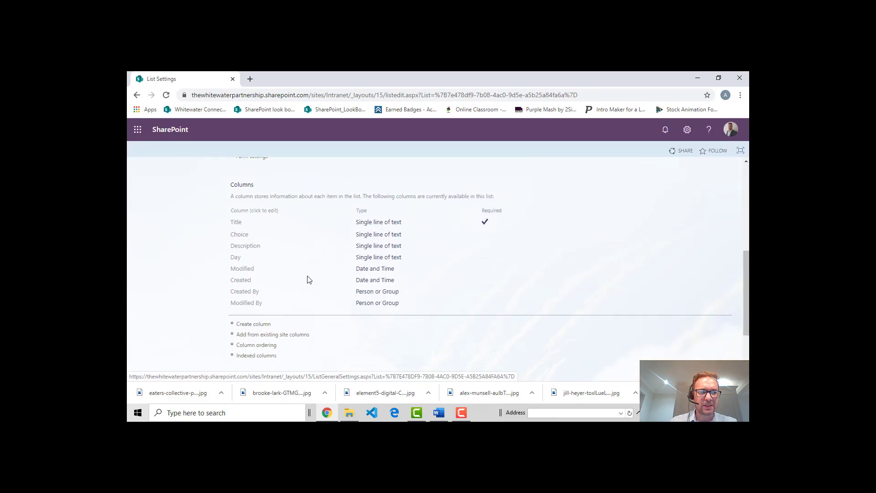
pyautogui.click(237, 223)
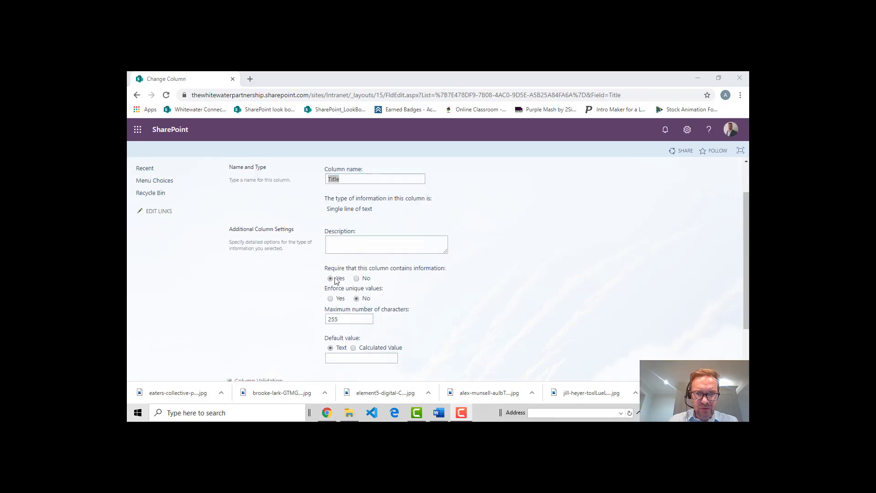
pyautogui.click(356, 278)
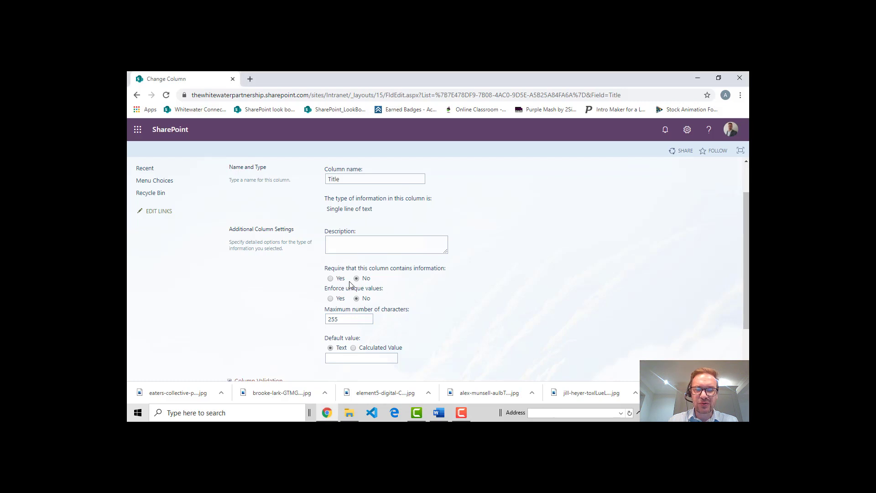
pyautogui.scroll(-3, 461, 315)
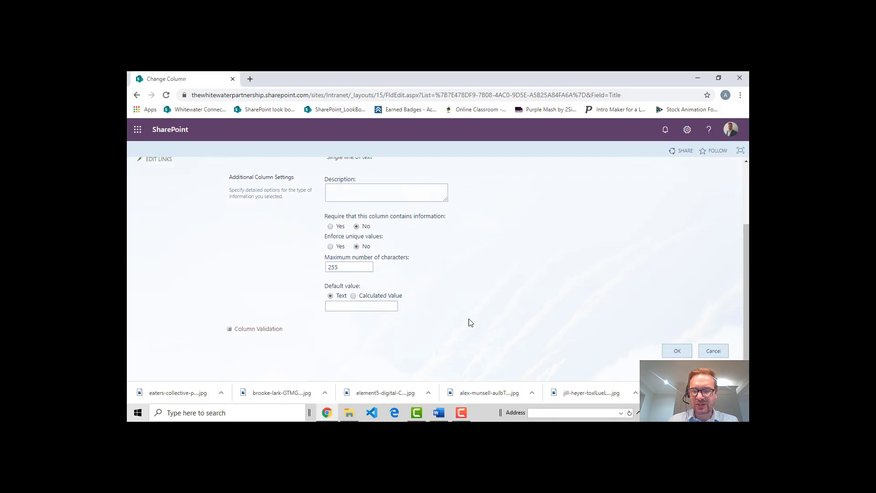
pyautogui.click(677, 330)
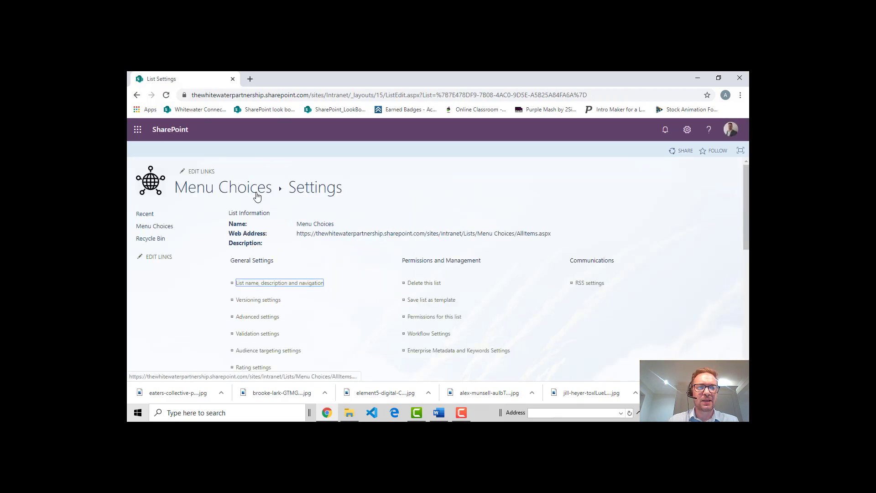
pyautogui.click(254, 190)
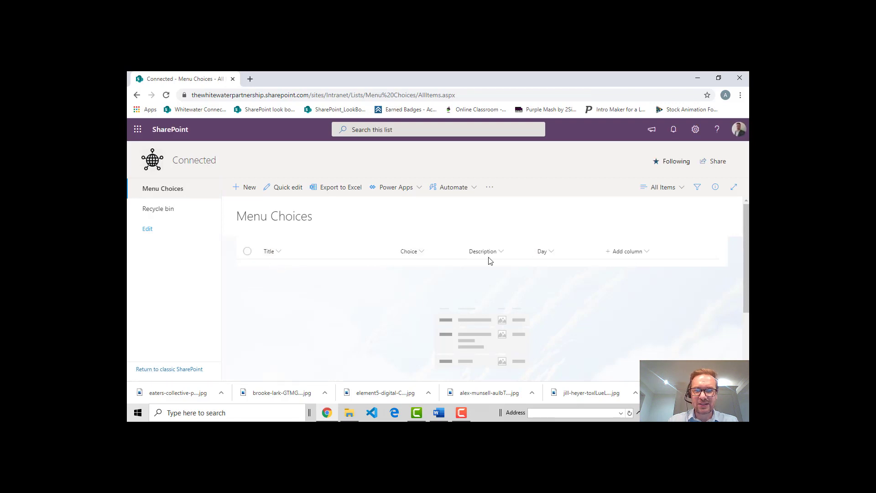
# Step: Edit the All Items view to hide the Title column and put Day in position 1, and save the view
pyautogui.click(682, 188)
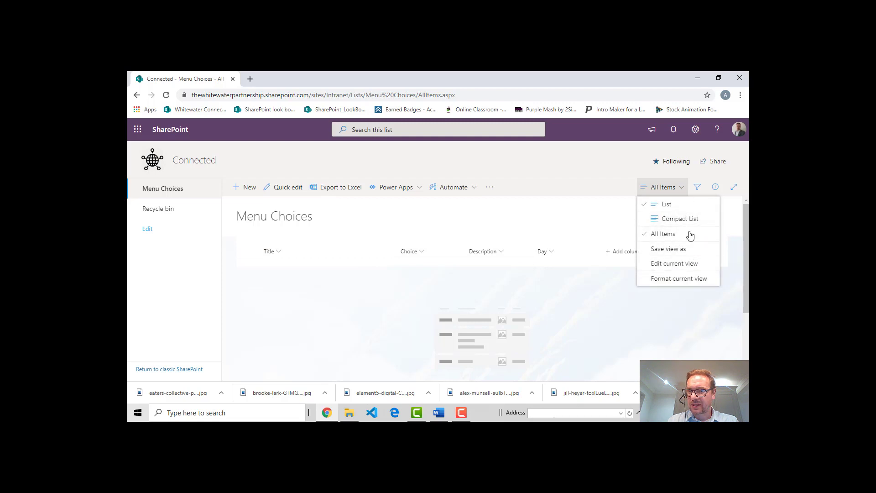
pyautogui.click(673, 267)
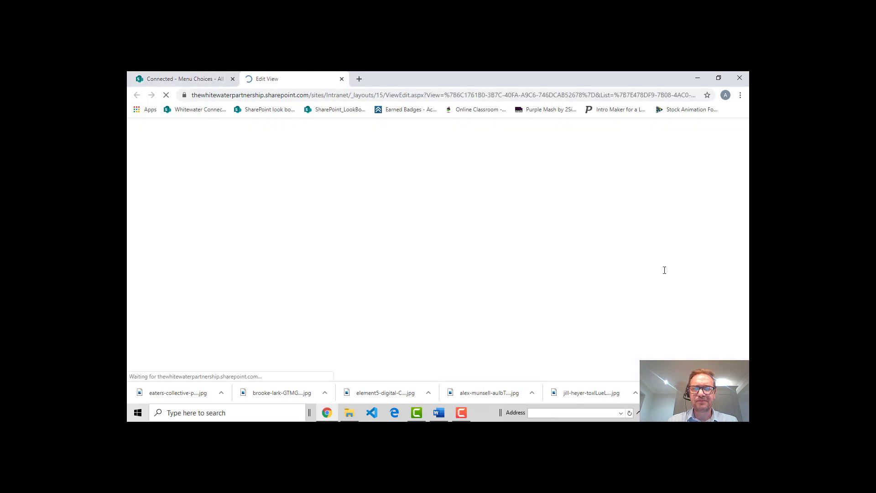
pyautogui.scroll(-2, 600, 348)
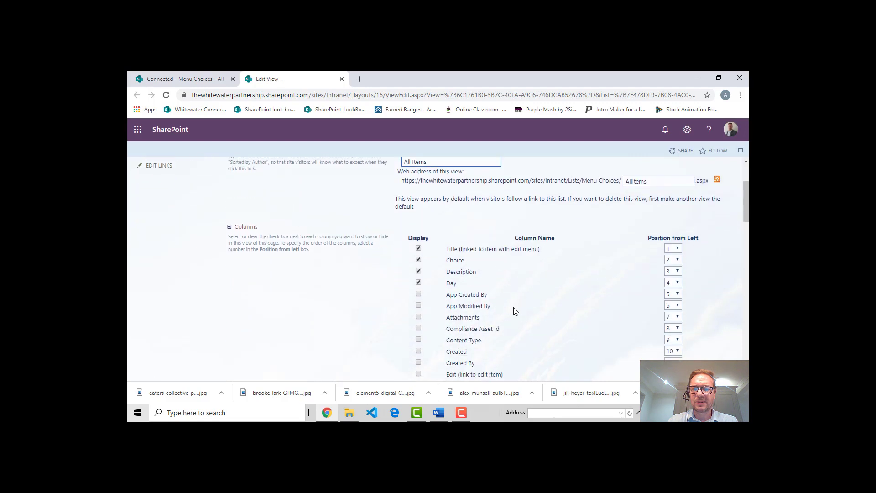
pyautogui.click(417, 248)
pyautogui.scroll(-1, 475, 283)
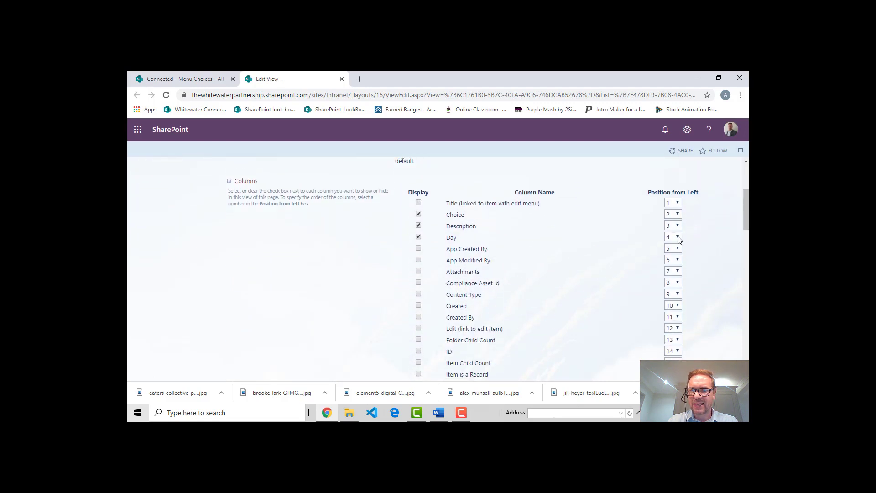
pyautogui.click(678, 236)
pyautogui.click(670, 245)
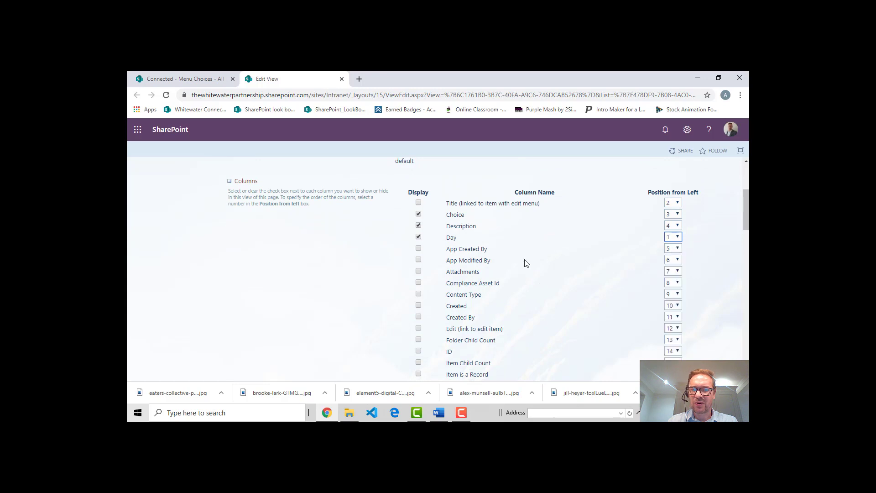
pyautogui.moveTo(746, 210); pyautogui.dragTo(746, 299)
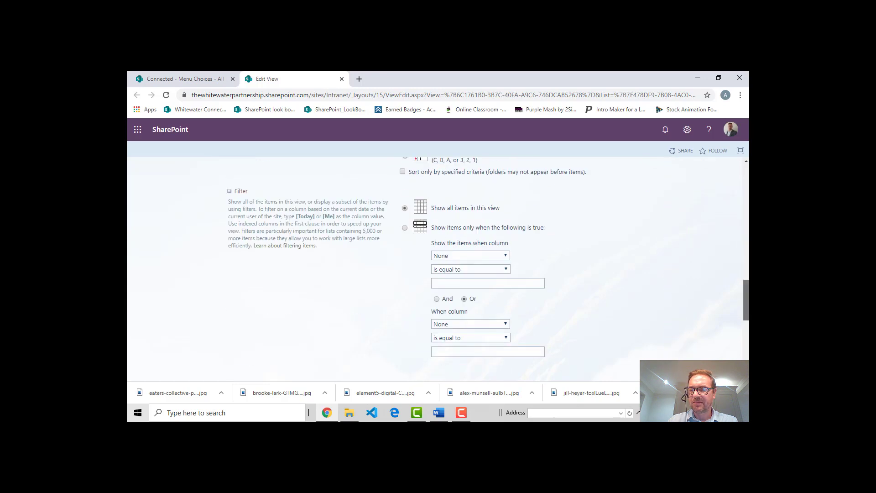
pyautogui.scroll(-10, 680, 339)
pyautogui.click(675, 331)
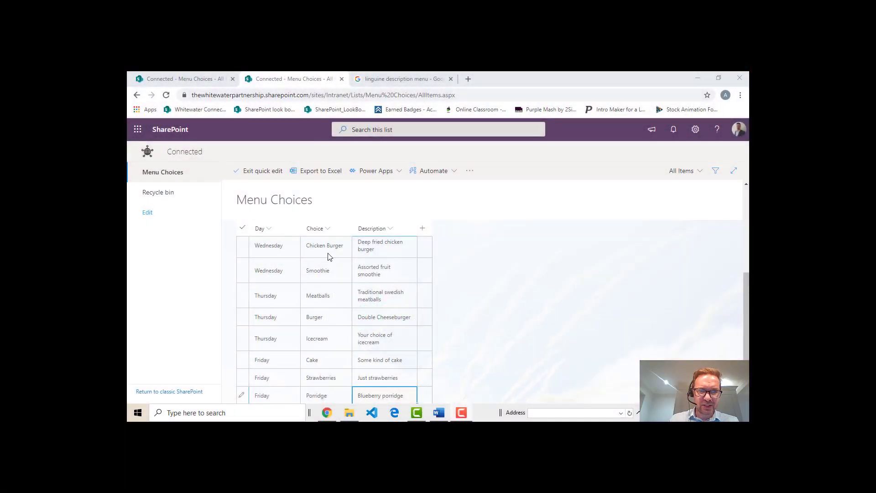
# Step: Finish quick editing the menu list and create a document library named Lunch Pics that is not shown in site navigation
pyautogui.click(267, 178)
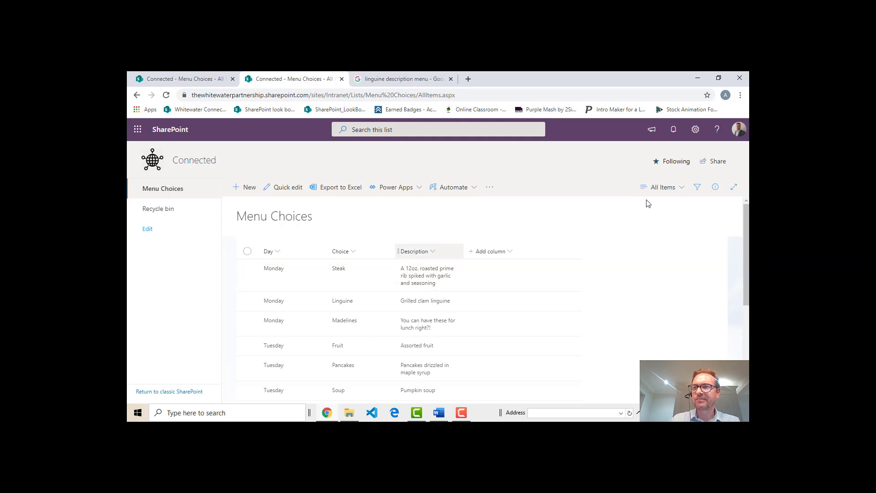
pyautogui.click(695, 130)
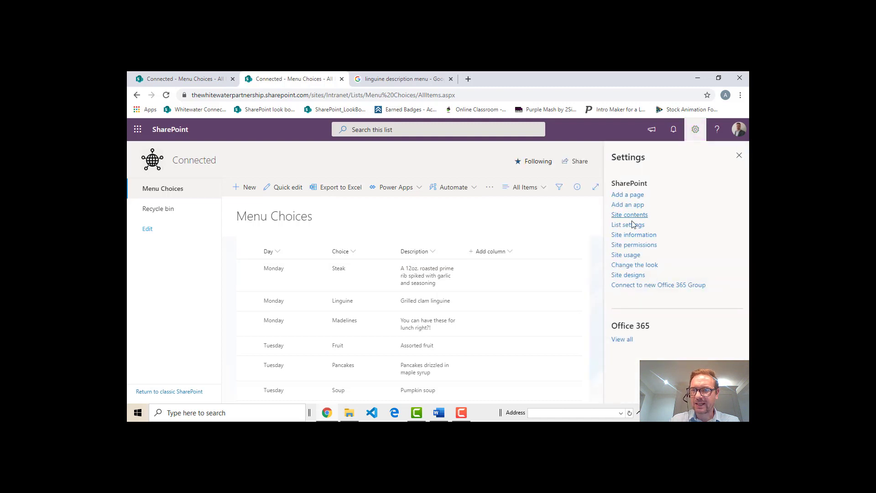
pyautogui.click(628, 216)
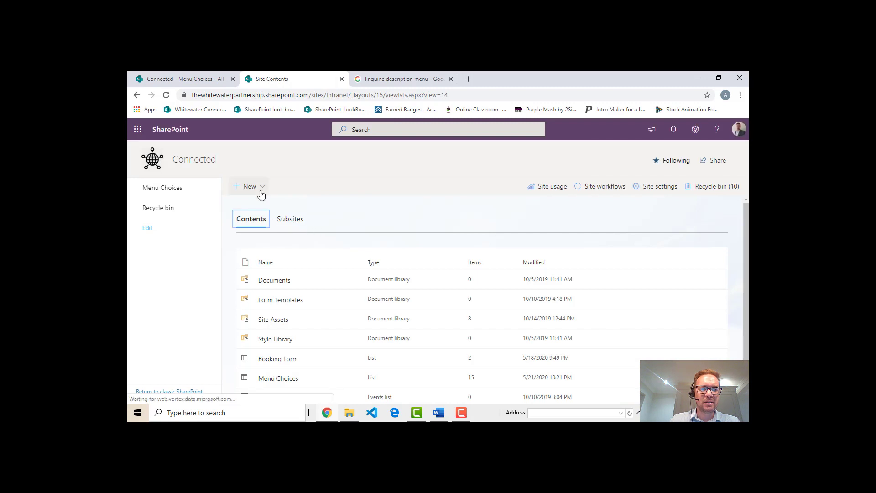
pyautogui.click(262, 190)
pyautogui.click(269, 232)
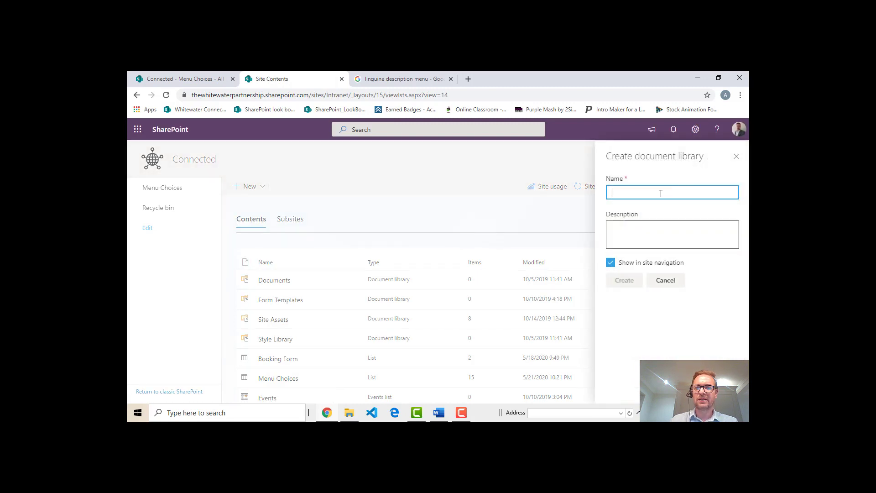
pyautogui.write('Lunch Pics')
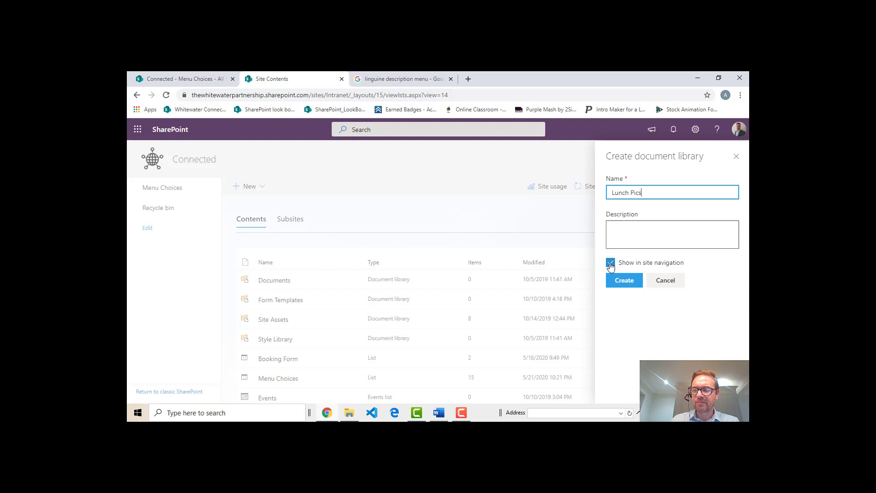
pyautogui.click(610, 263)
pyautogui.click(621, 281)
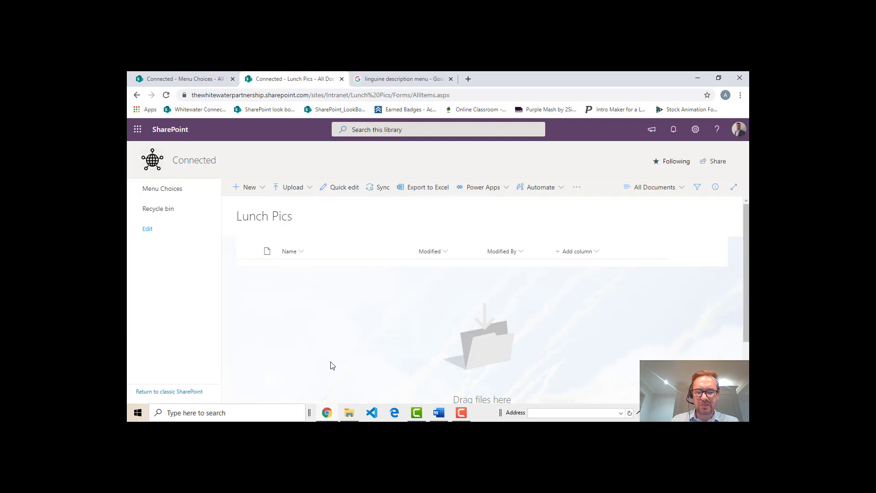
# Step: Upload all the images from the LunchMenu folder in File Explorer to the Lunch Pics library, and close the folder window
pyautogui.click(350, 412)
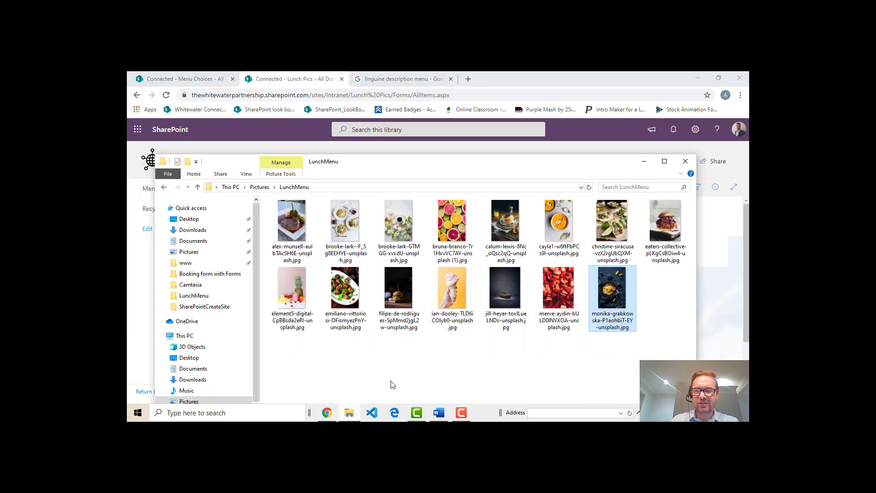
pyautogui.moveTo(279, 370); pyautogui.dragTo(671, 220)
pyautogui.moveTo(455, 172); pyautogui.dragTo(438, 342)
pyautogui.moveTo(382, 368); pyautogui.dragTo(351, 301)
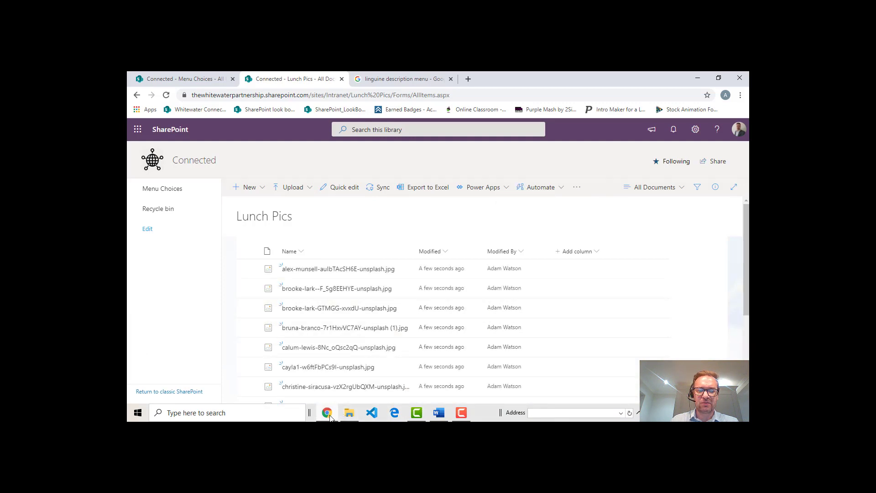
pyautogui.click(349, 412)
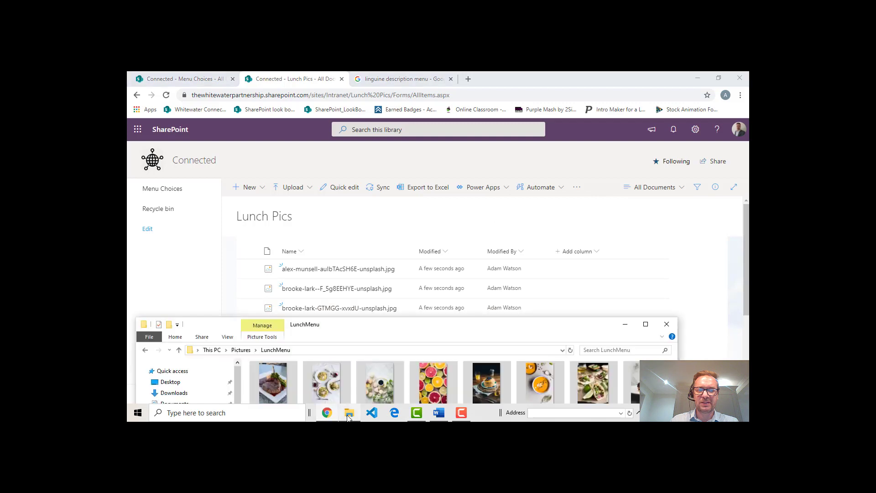
pyautogui.click(666, 324)
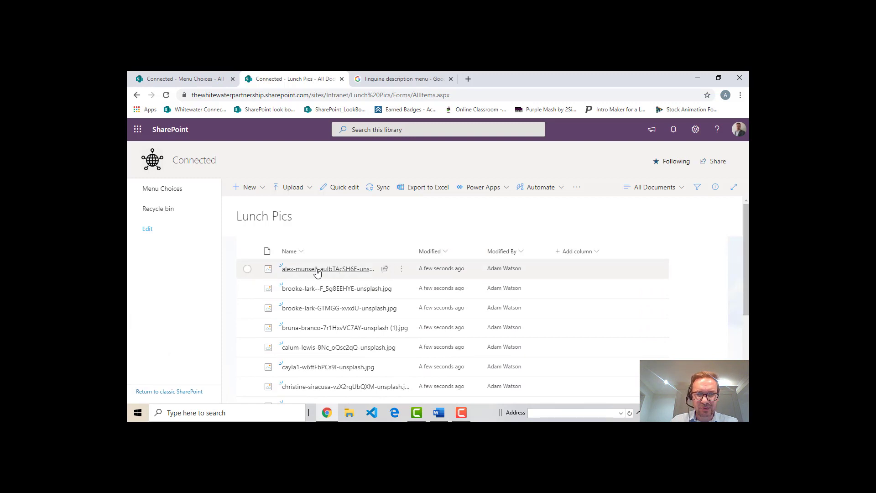
# Step: Show the details of the first image in the Lunch Pics library and open its Title property for editing
pyautogui.click(247, 269)
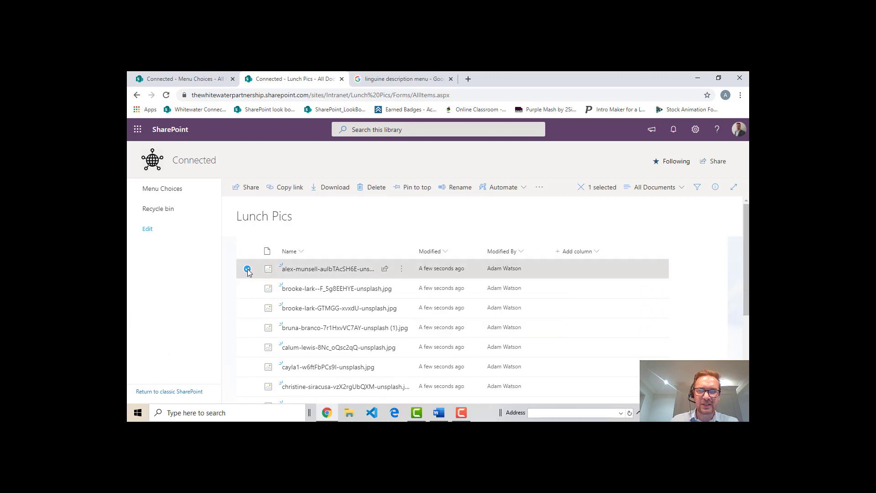
pyautogui.click(715, 187)
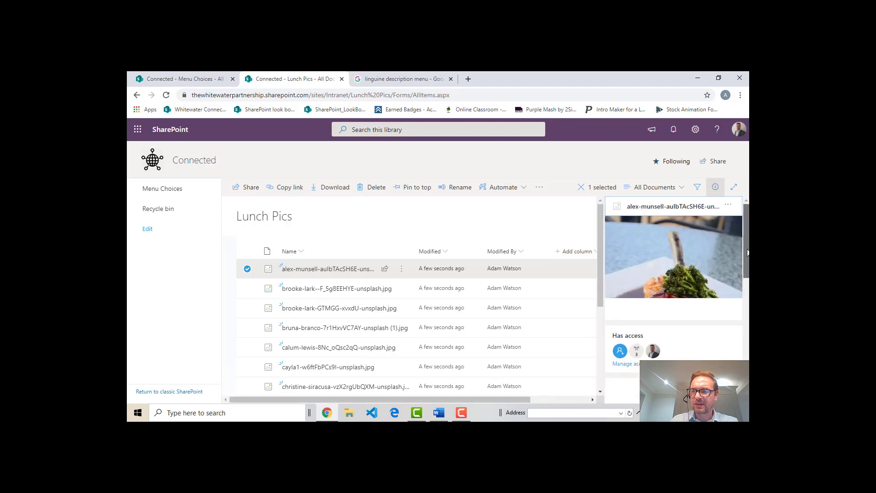
pyautogui.moveTo(747, 254); pyautogui.dragTo(746, 310)
pyautogui.scroll(-1, 674, 292)
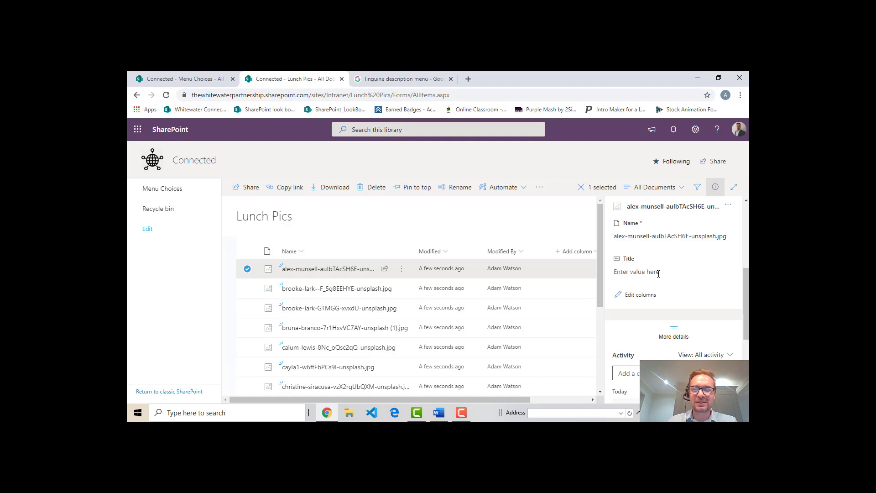
pyautogui.moveTo(746, 291); pyautogui.dragTo(746, 230)
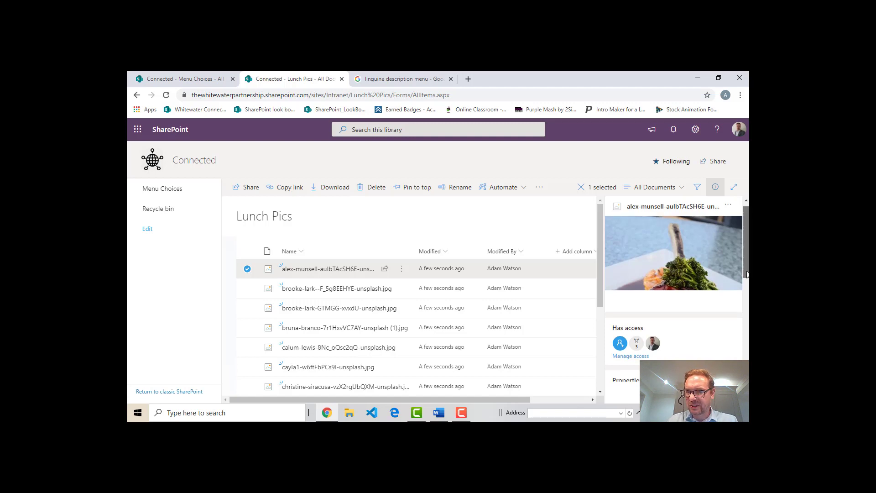
pyautogui.scroll(-3, 647, 324)
pyautogui.click(629, 330)
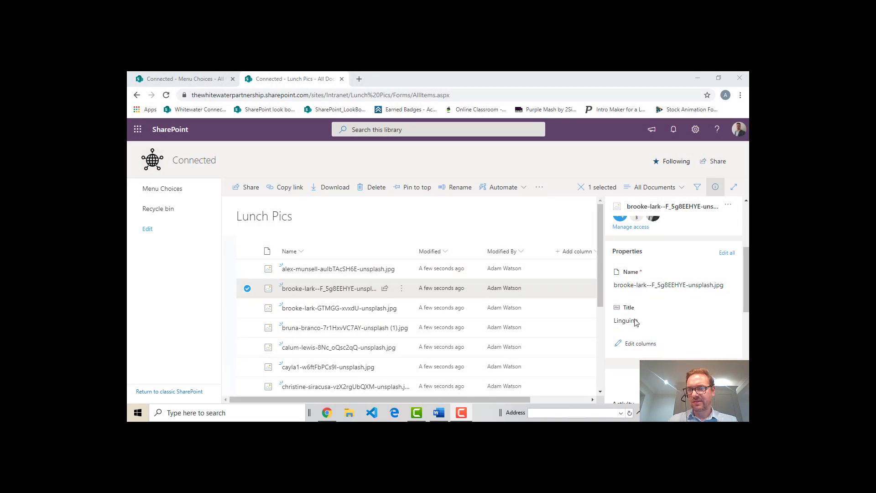
# Step: Review the choice names in the Menu Choices list against the image titles, and return to the Lunch Pics library
pyautogui.click(212, 81)
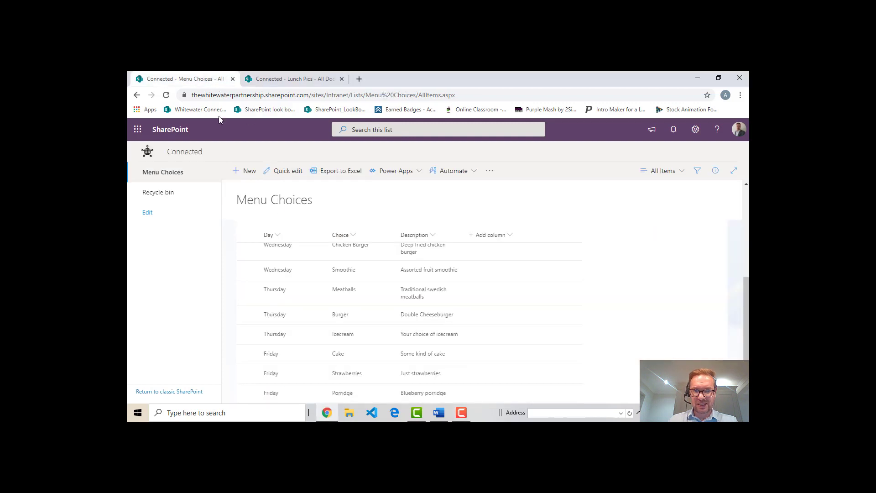
pyautogui.scroll(-1, 347, 274)
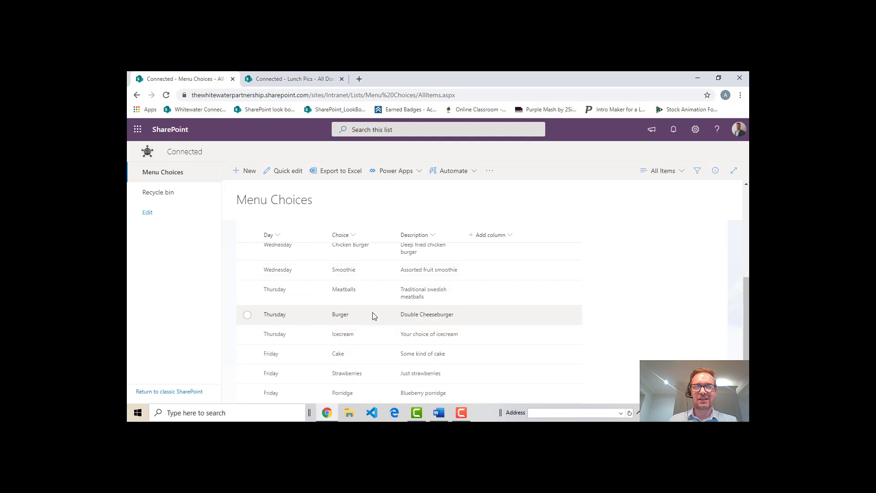
pyautogui.click(310, 79)
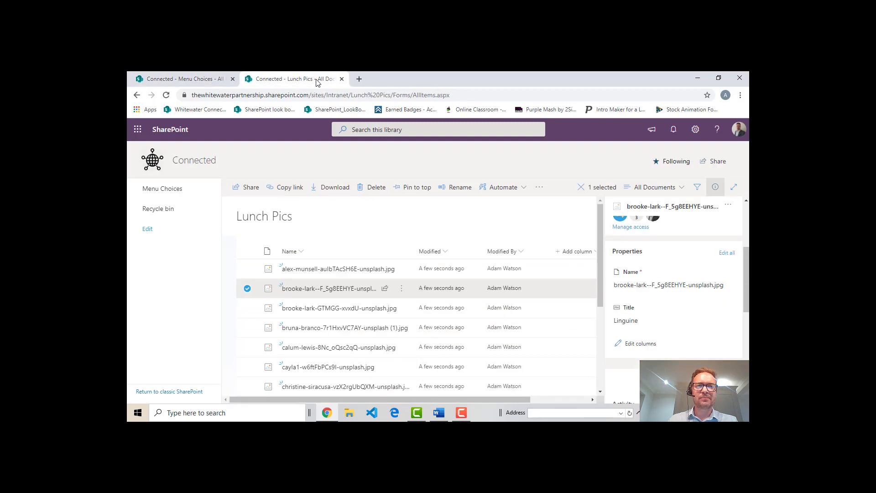
# Step: Switch to Power Apps and create a blank canvas app with tablet layout, skipping the welcome dialog and hiding it for future sessions
pyautogui.click(138, 129)
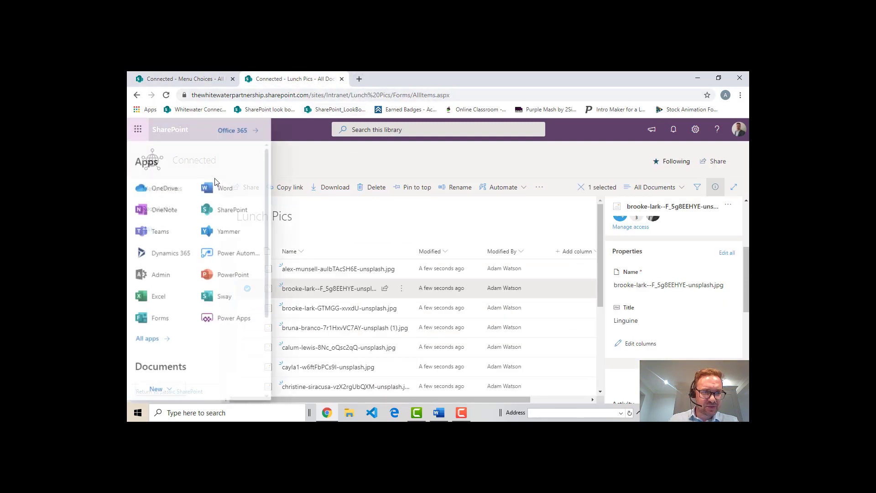
pyautogui.click(231, 319)
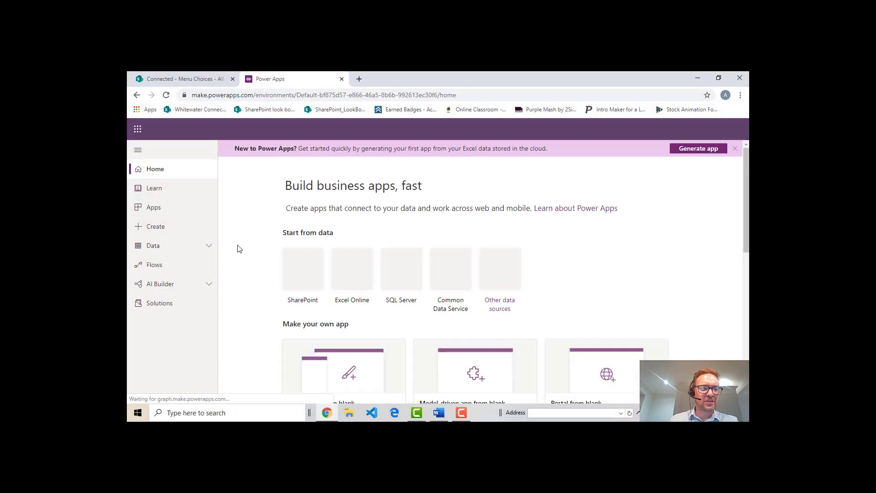
pyautogui.click(155, 208)
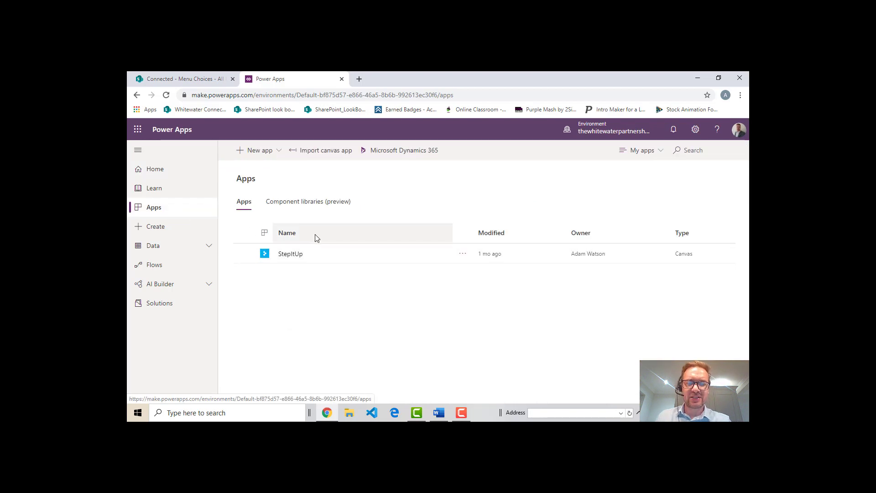
pyautogui.click(254, 150)
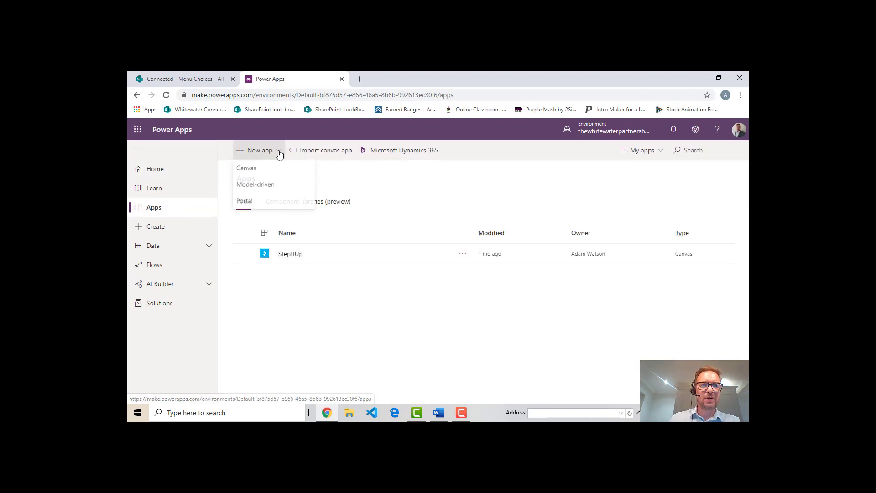
pyautogui.click(250, 173)
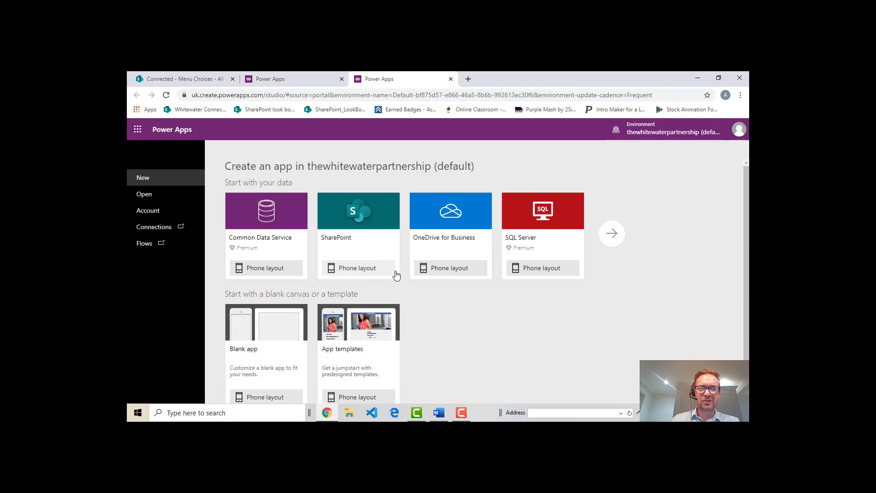
pyautogui.scroll(-1, 373, 334)
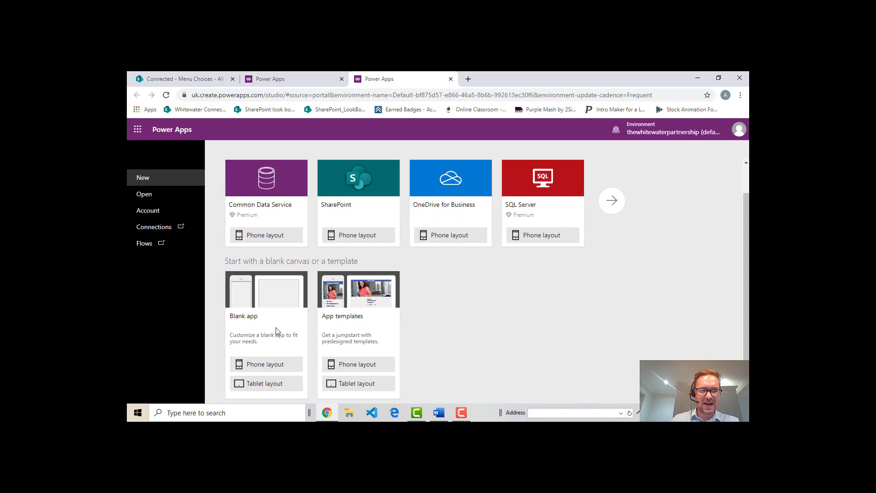
pyautogui.click(259, 388)
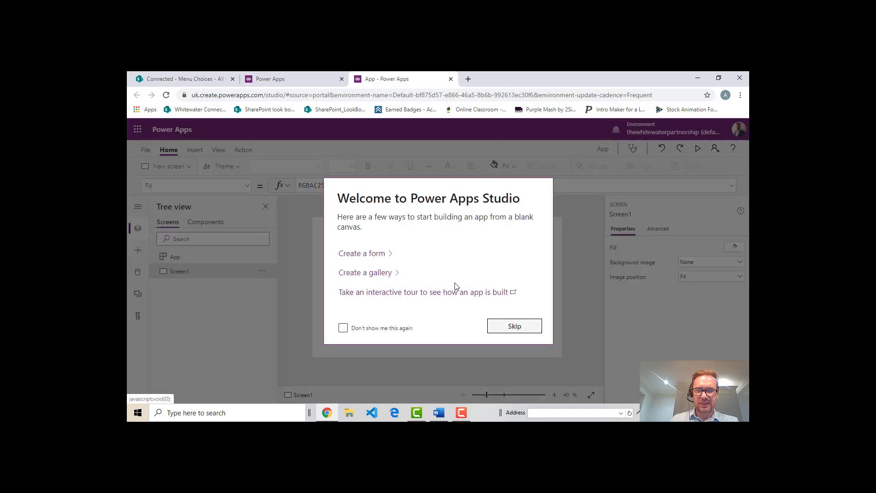
pyautogui.click(361, 333)
pyautogui.click(513, 327)
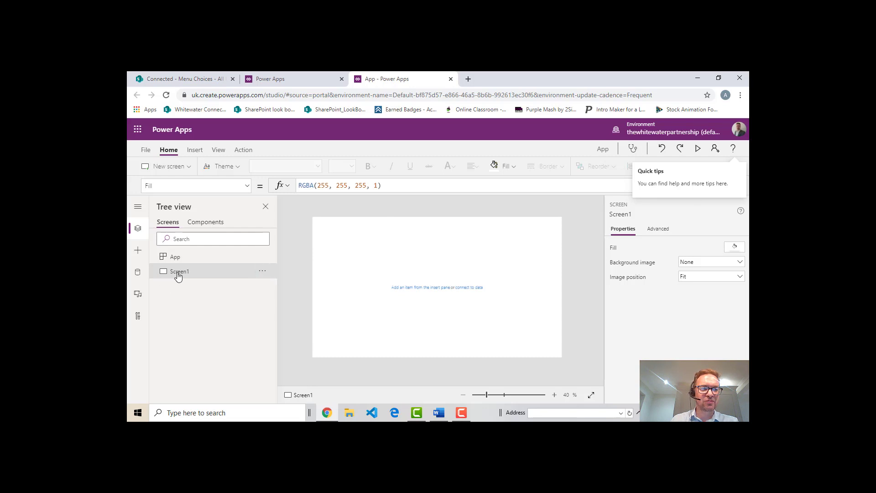
# Step: Rename Screen1 as Home
pyautogui.click(262, 272)
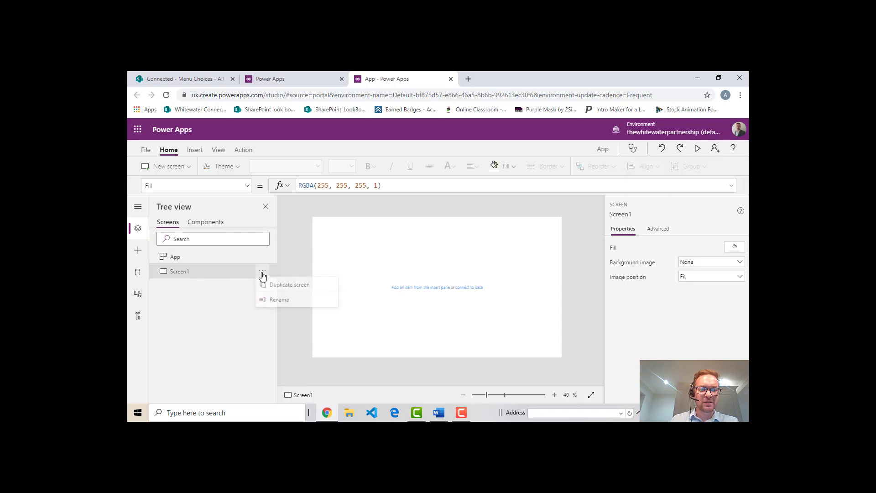
pyautogui.click(277, 302)
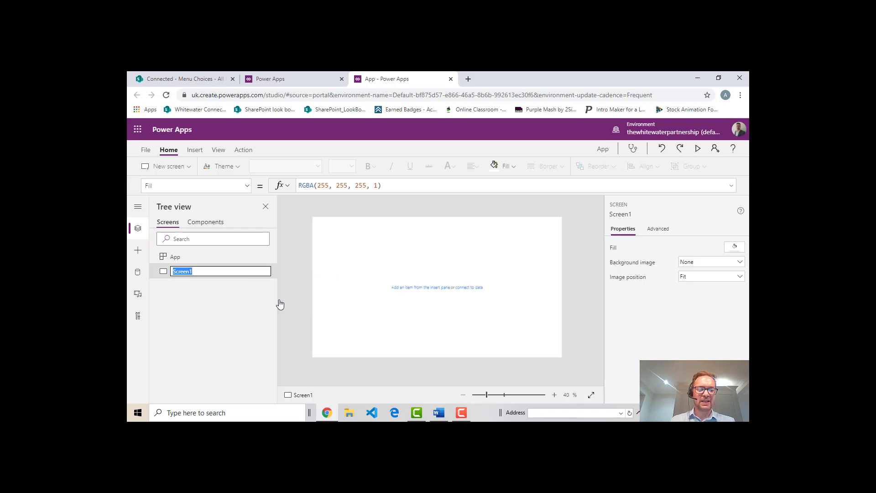
pyautogui.write('Home')
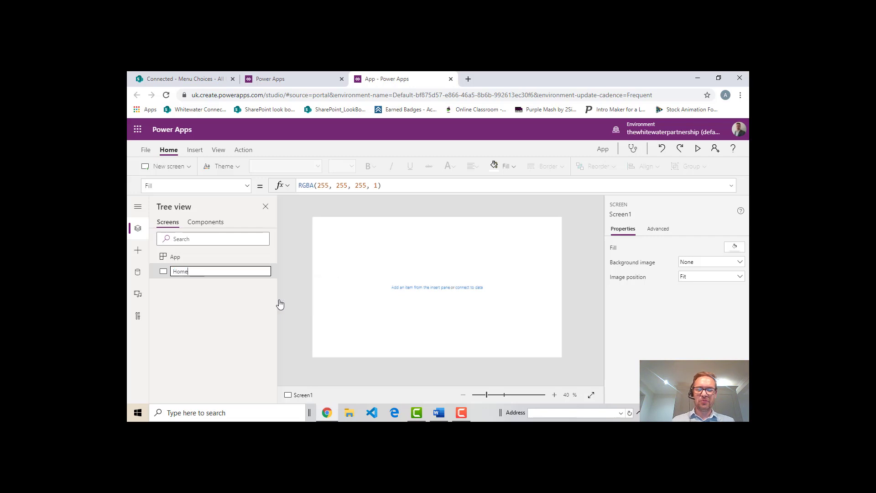
pyautogui.press('Return')
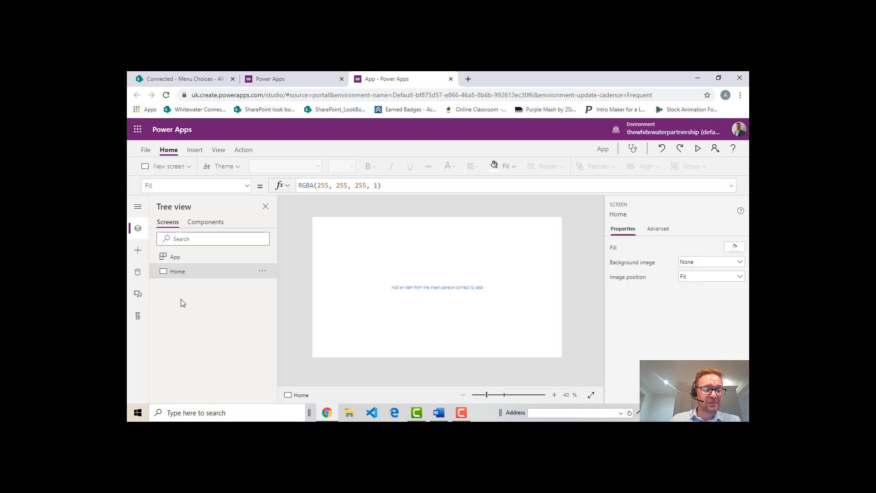
# Step: Add a SharePoint data source using the existing connection, and search the recent sites for "connect" to choose the Connected site
pyautogui.click(138, 275)
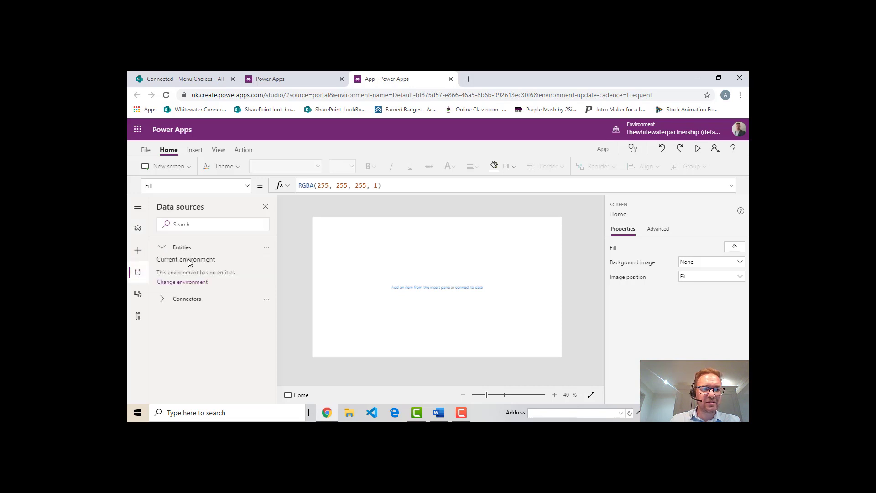
pyautogui.click(174, 299)
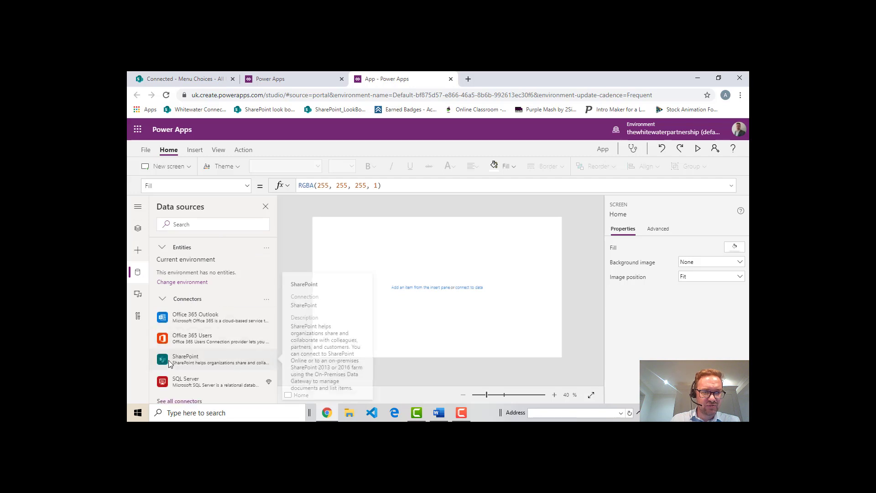
pyautogui.click(191, 360)
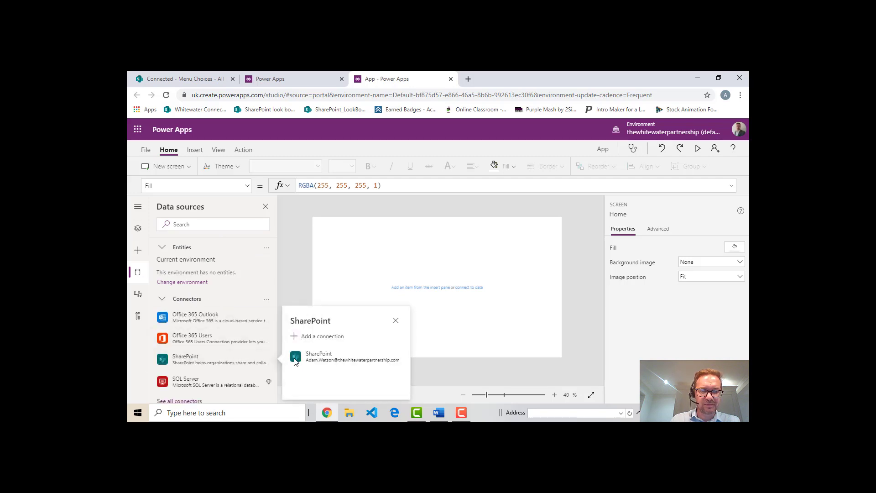
pyautogui.click(332, 359)
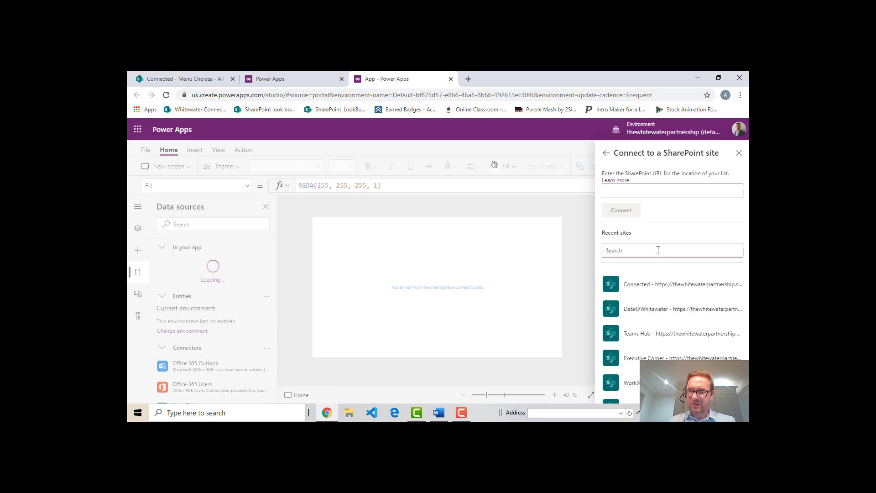
pyautogui.write('connect')
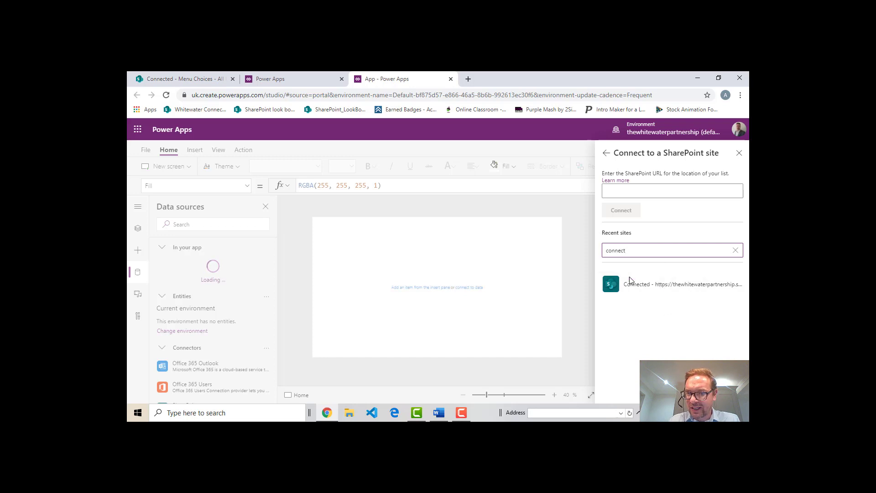
pyautogui.click(640, 285)
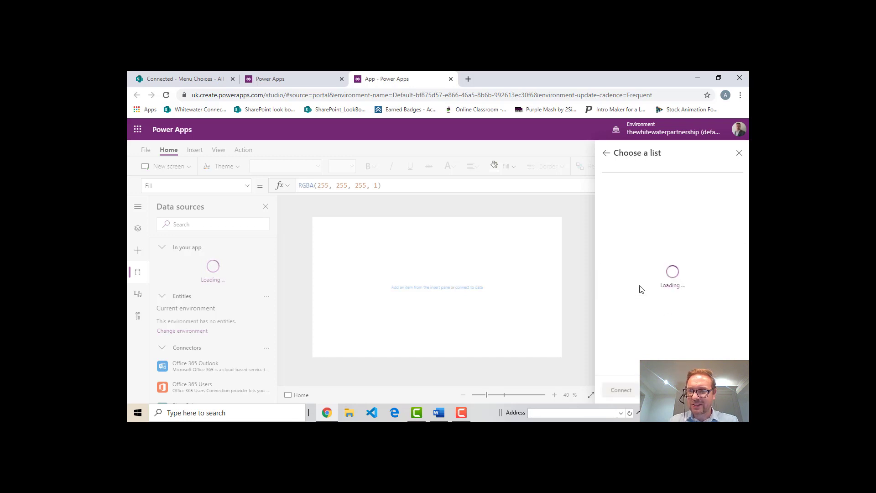
# Step: Select the Lunch Pics library and the Menu Choices list, and connect both to the app as data sources
pyautogui.click(683, 260)
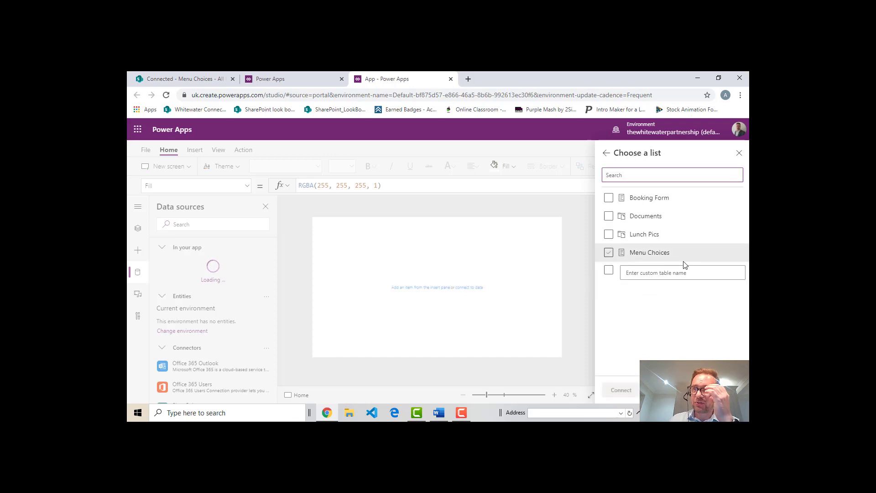
pyautogui.click(609, 253)
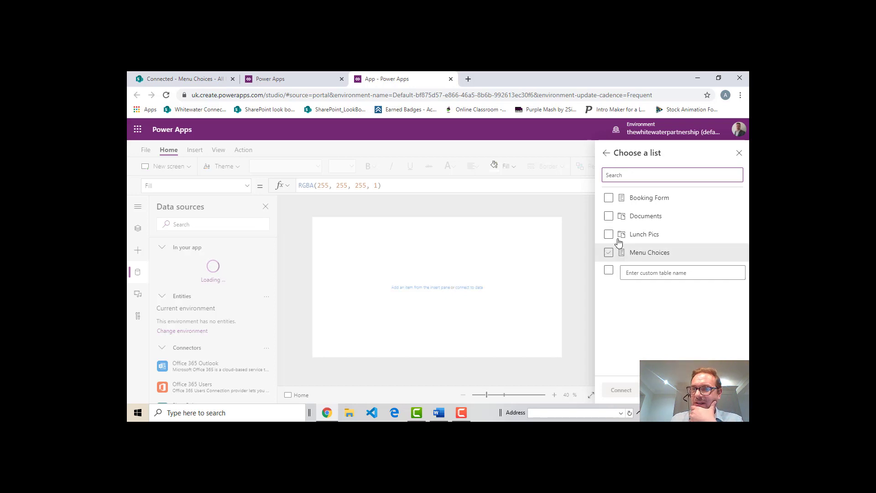
pyautogui.click(661, 201)
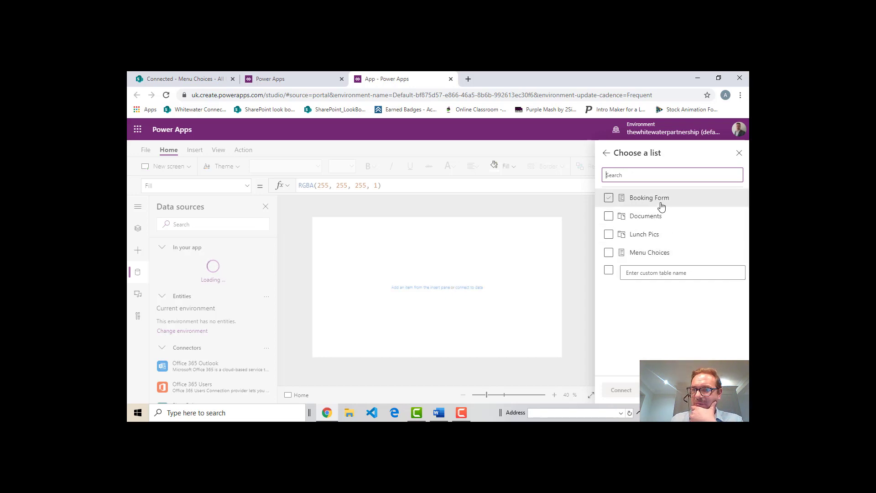
pyautogui.click(610, 234)
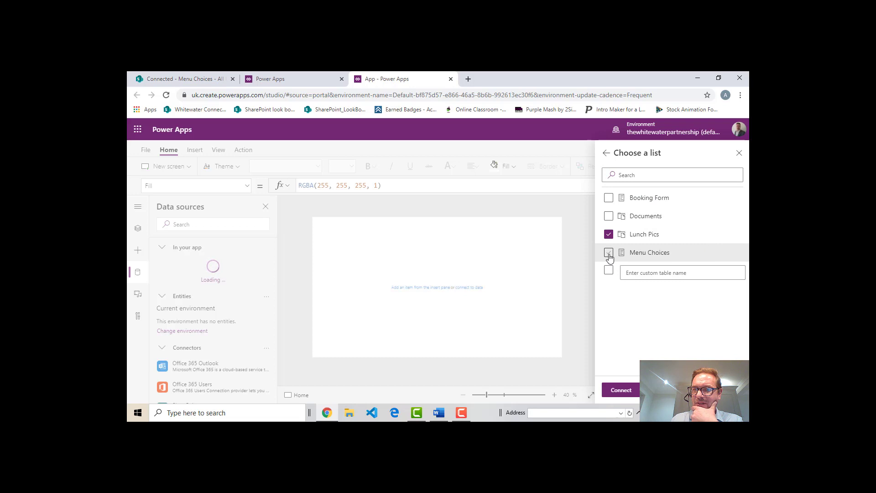
pyautogui.click(609, 254)
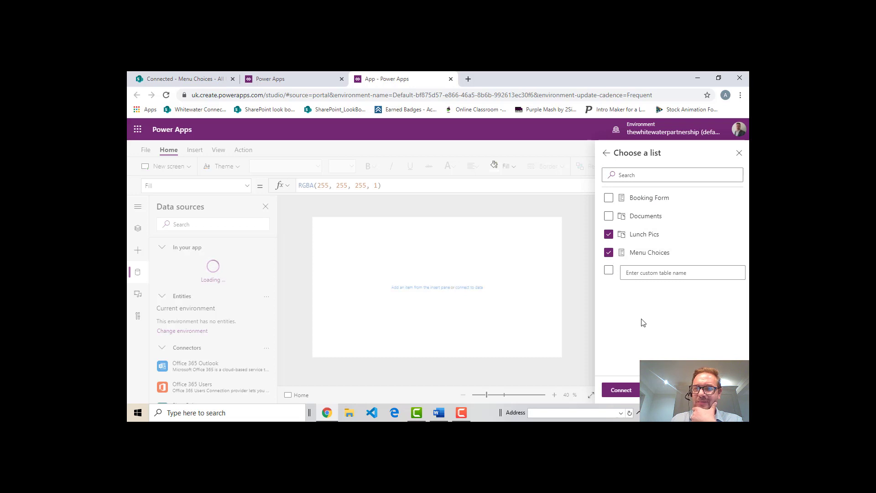
pyautogui.click(621, 390)
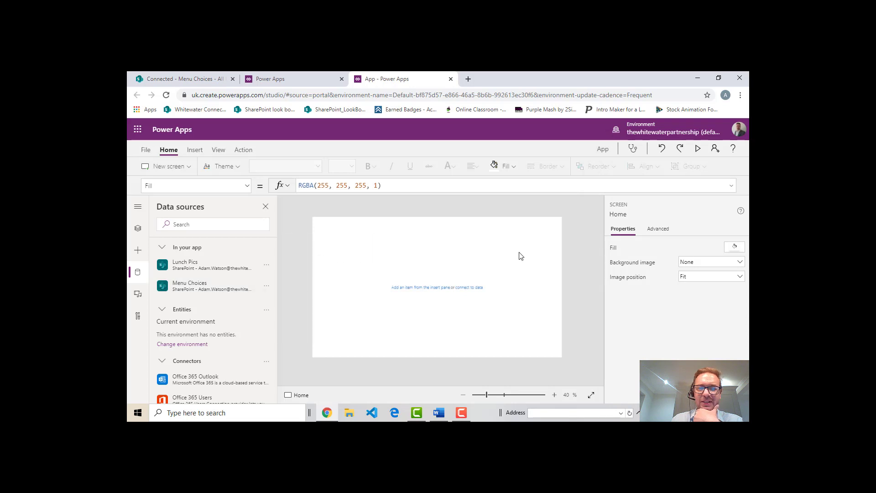
pyautogui.moveTo(212, 280)
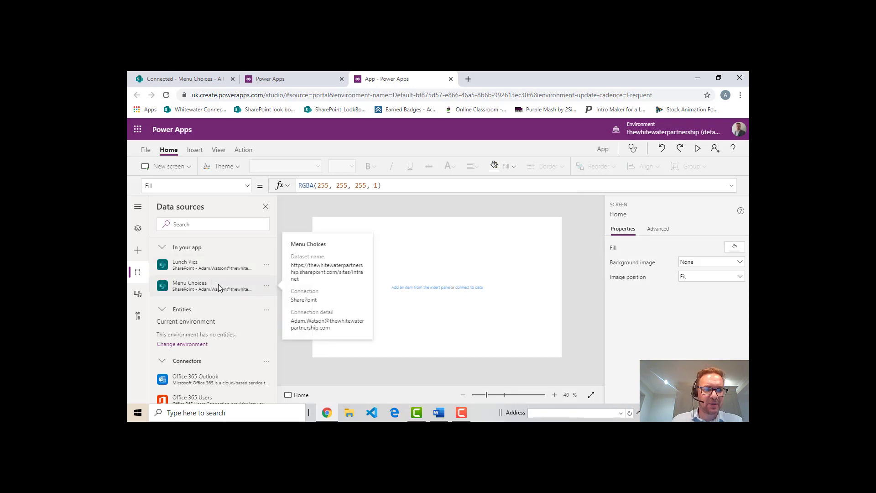
# Step: Insert a rectangle shape on the Home screen
pyautogui.click(138, 232)
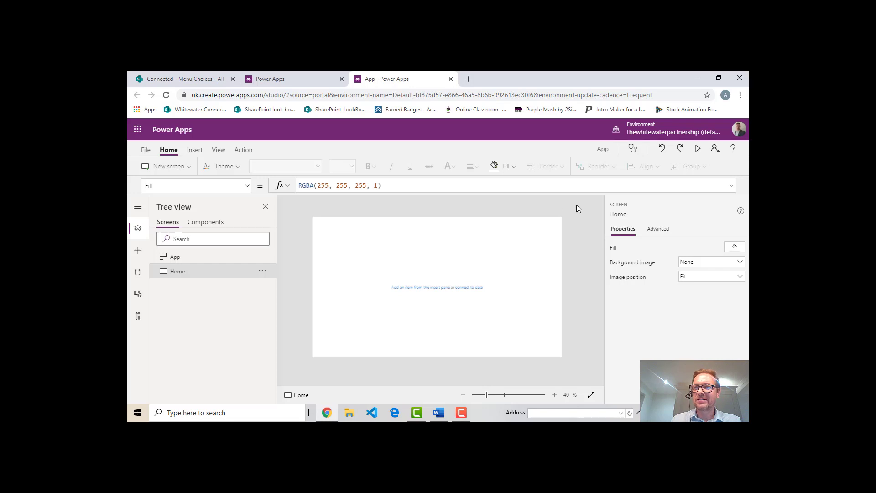
pyautogui.click(195, 151)
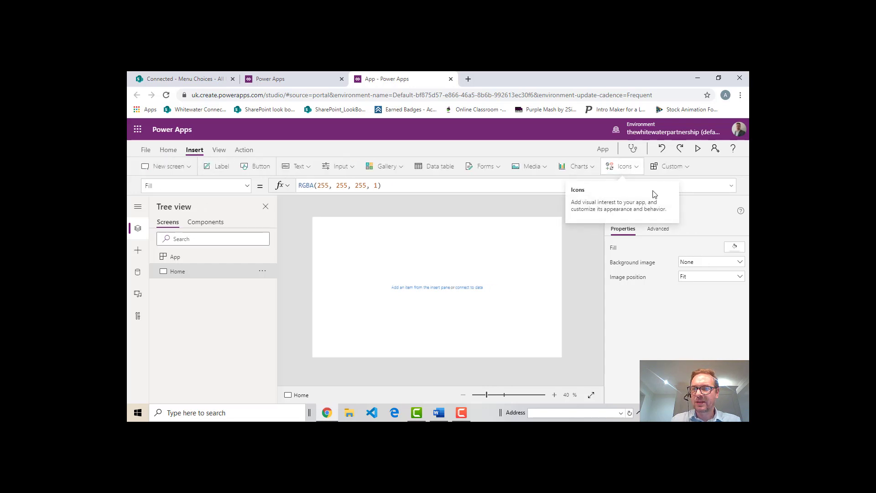
pyautogui.click(637, 168)
pyautogui.scroll(-5, 707, 249)
pyautogui.moveTo(724, 248); pyautogui.dragTo(715, 340)
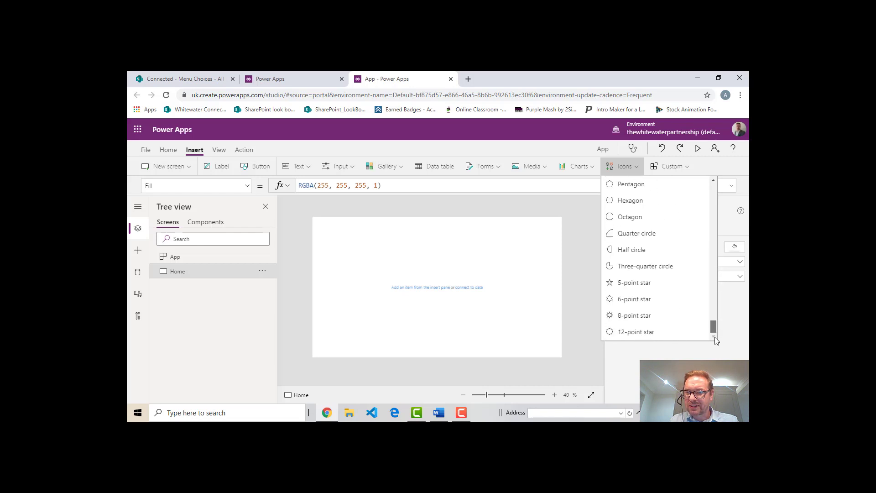
pyautogui.scroll(3, 688, 279)
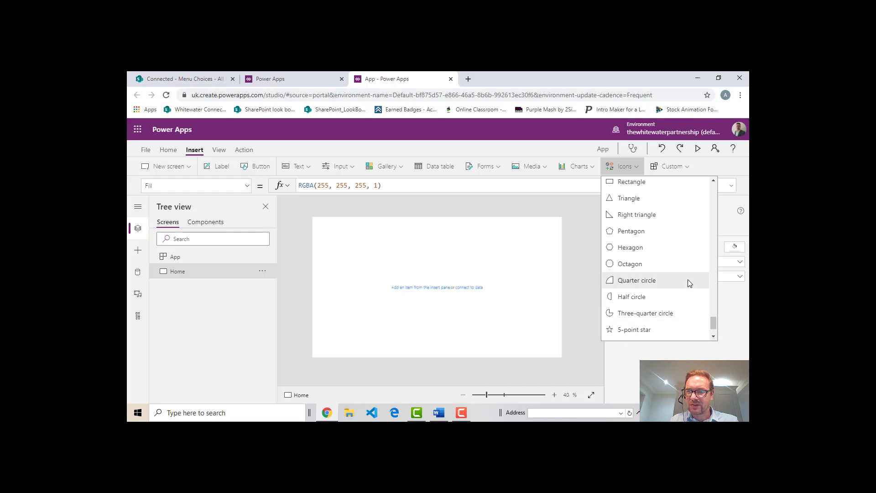
pyautogui.click(648, 226)
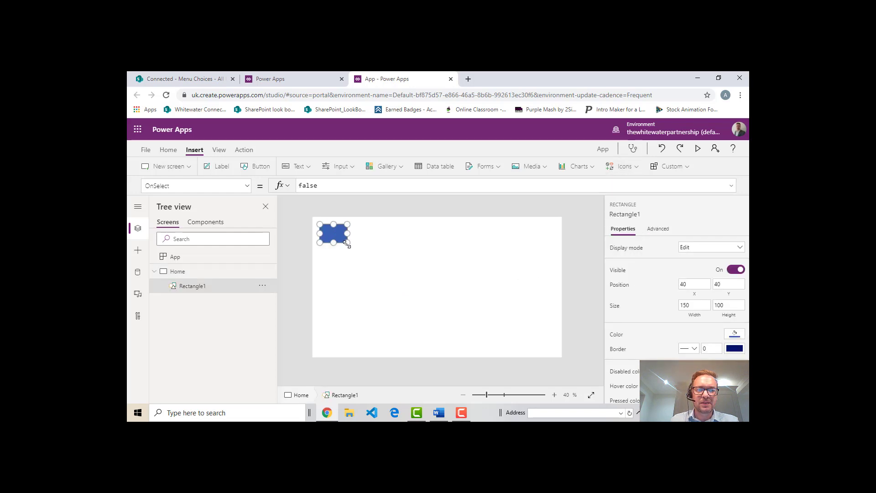
# Step: Stretch and move the rectangle into a full-width header bar of about 1366 by 122 at position 0, 0
pyautogui.moveTo(347, 243); pyautogui.dragTo(579, 249)
pyautogui.moveTo(512, 231); pyautogui.dragTo(493, 227)
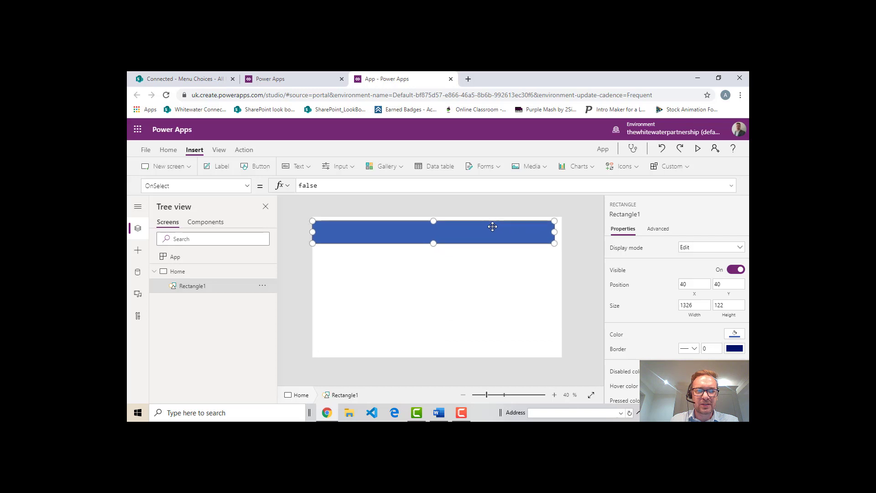
pyautogui.moveTo(552, 228); pyautogui.dragTo(561, 228)
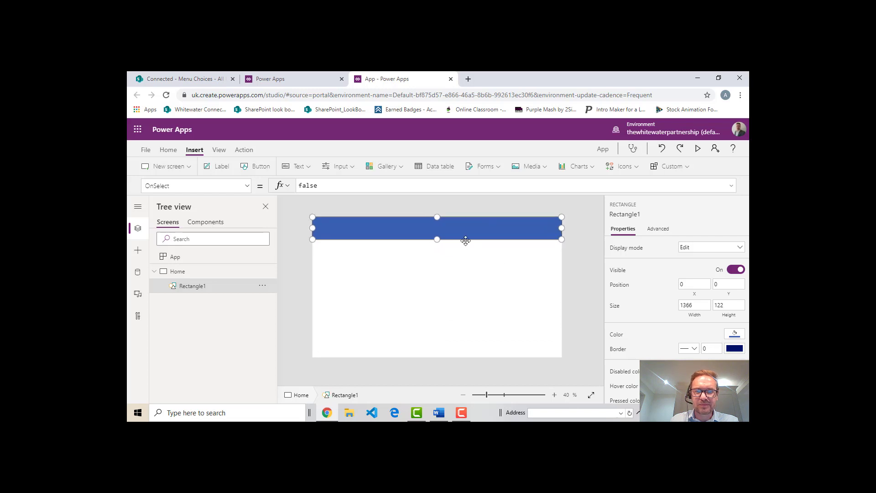
pyautogui.click(443, 280)
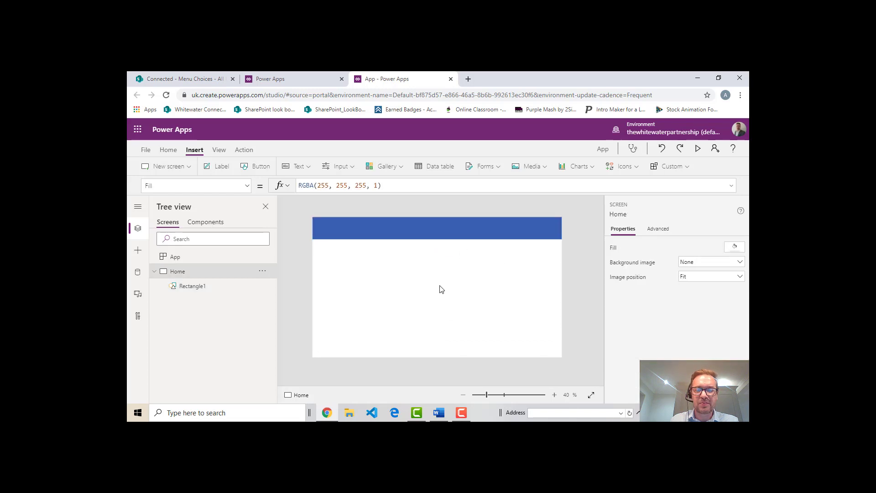
pyautogui.click(394, 227)
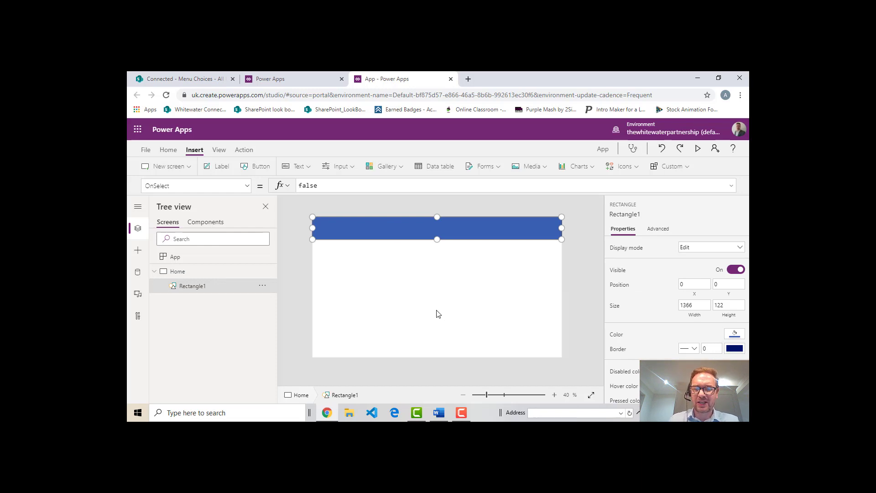
pyautogui.click(396, 280)
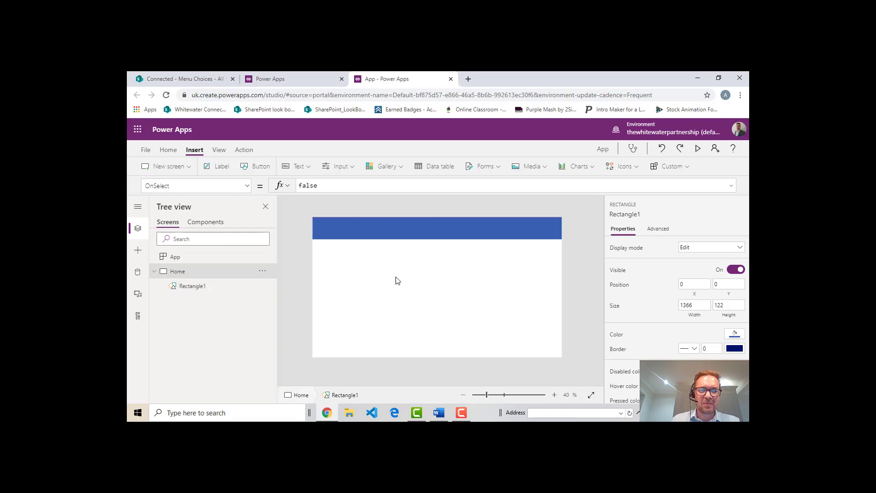
# Step: Insert a Hamburger menu icon and position it at the left end of the blue header bar
pyautogui.click(337, 230)
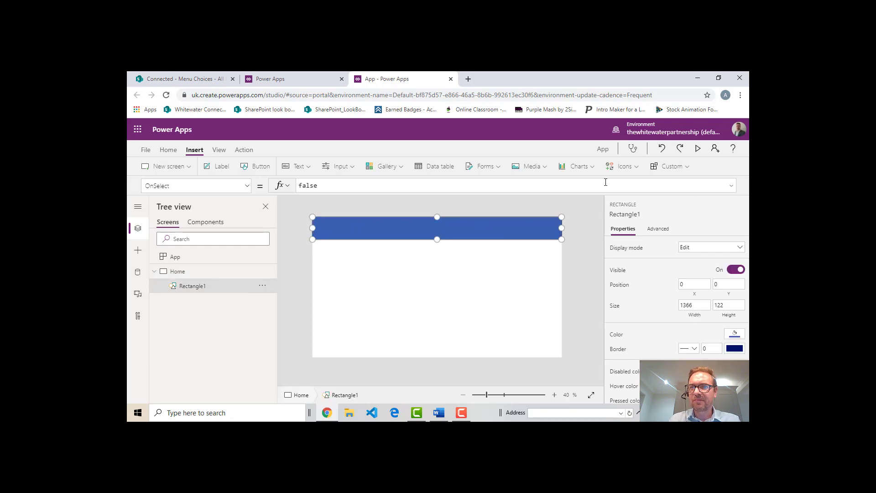
pyautogui.click(642, 168)
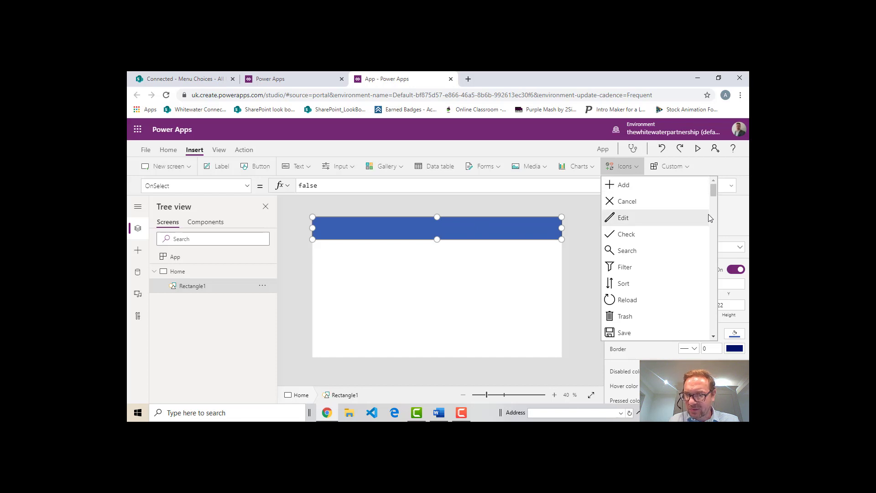
pyautogui.moveTo(715, 191); pyautogui.dragTo(718, 211)
pyautogui.scroll(-4, 655, 265)
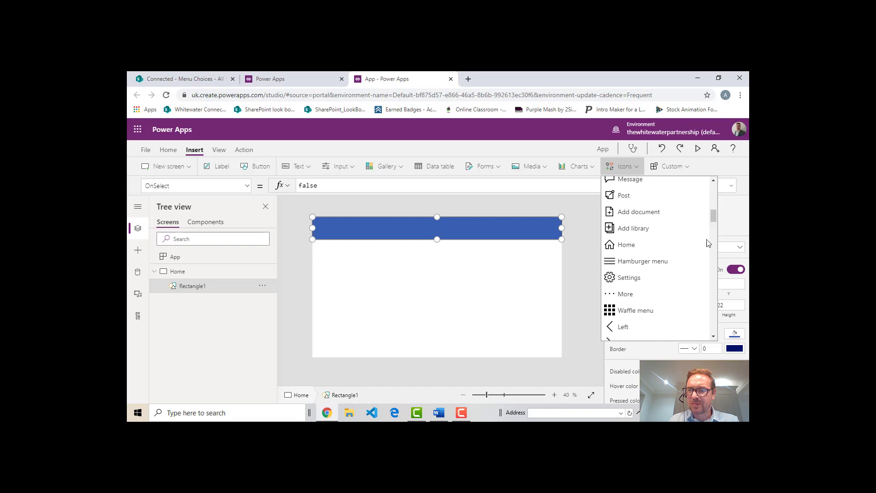
pyautogui.click(655, 265)
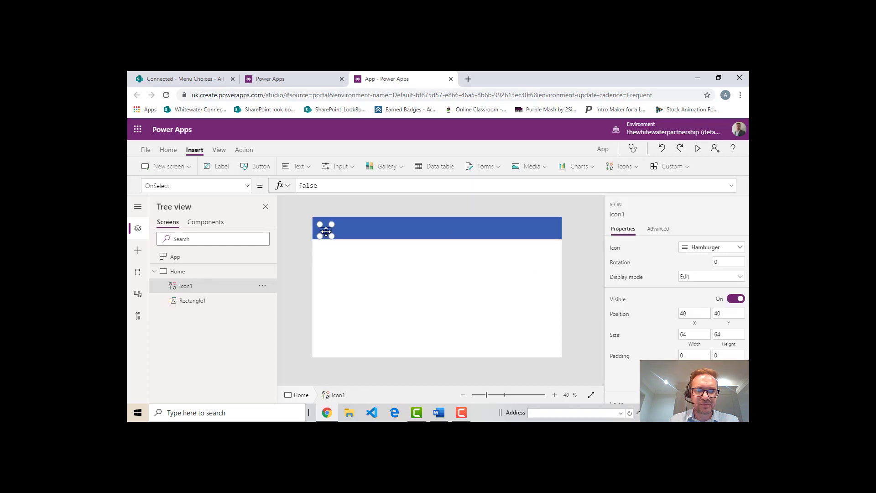
pyautogui.moveTo(326, 231); pyautogui.dragTo(325, 229)
pyautogui.click(350, 274)
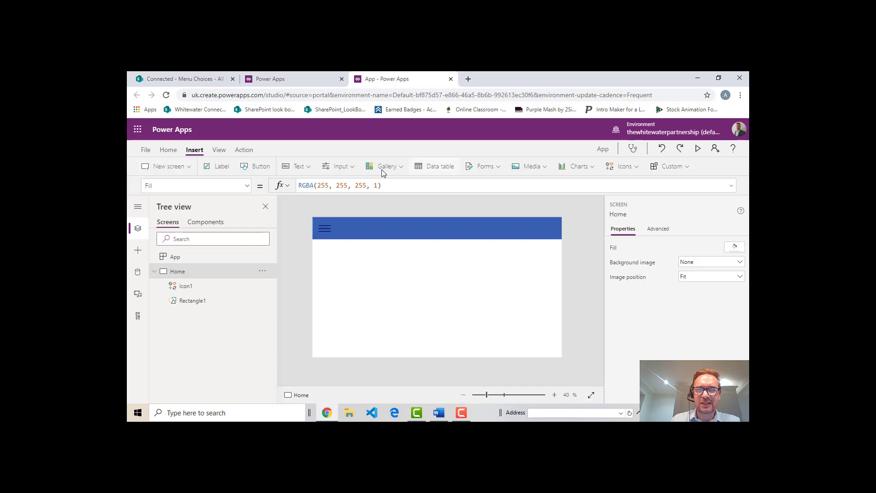
# Step: Insert a horizontal gallery on the Home screen with Menu Choices as its data source
pyautogui.click(400, 171)
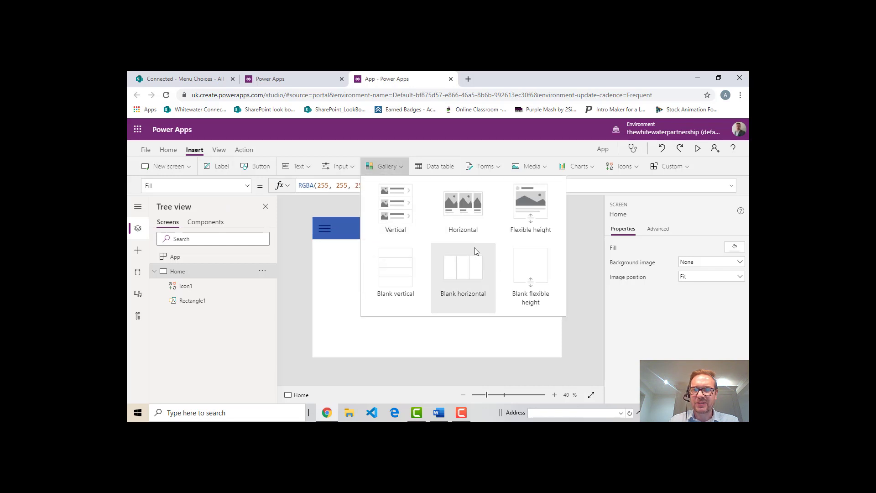
pyautogui.click(467, 212)
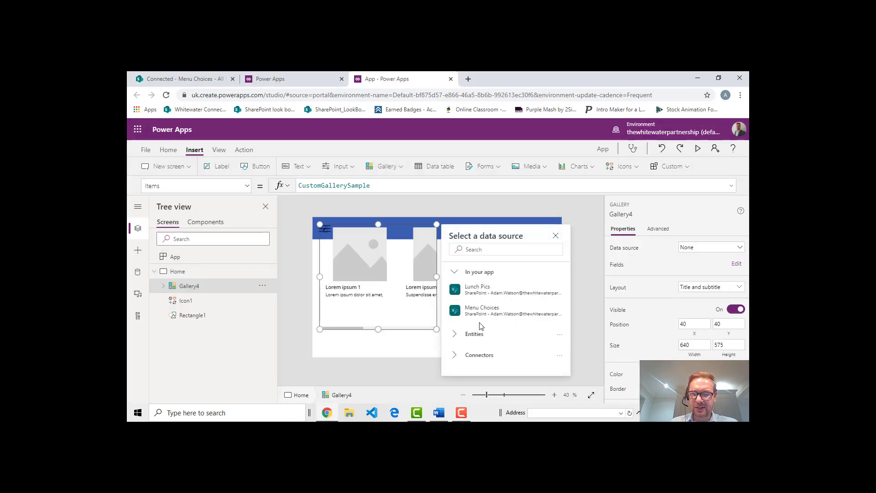
pyautogui.moveTo(486, 314)
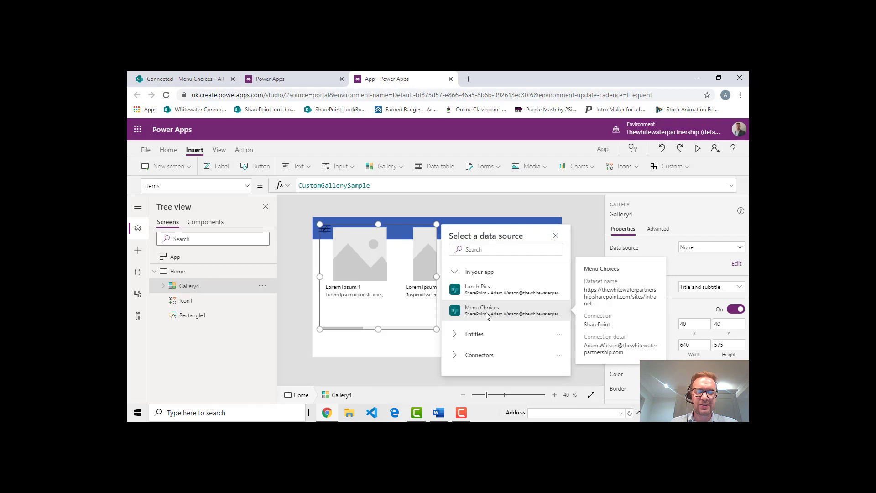
pyautogui.click(486, 314)
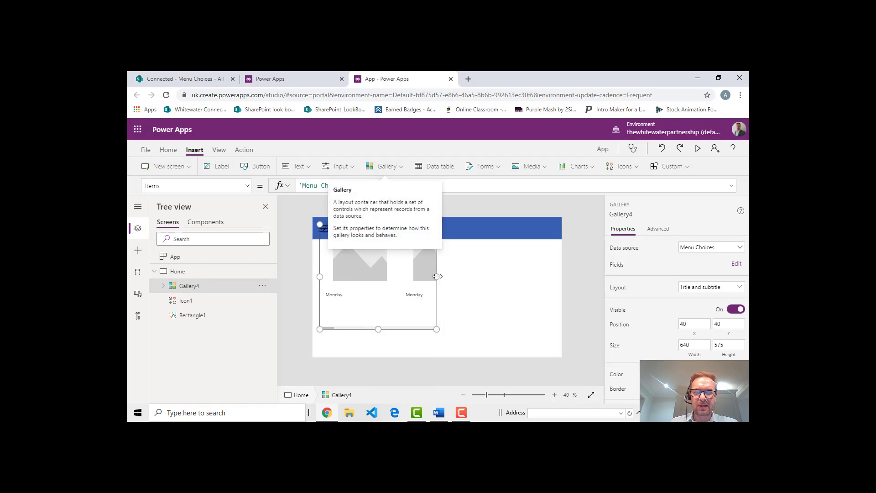
# Step: Move and resize the gallery to fill the screen below the header, about 1366 by 645 at position 0, 122
pyautogui.moveTo(437, 276); pyautogui.dragTo(573, 280)
pyautogui.moveTo(404, 250); pyautogui.dragTo(397, 265)
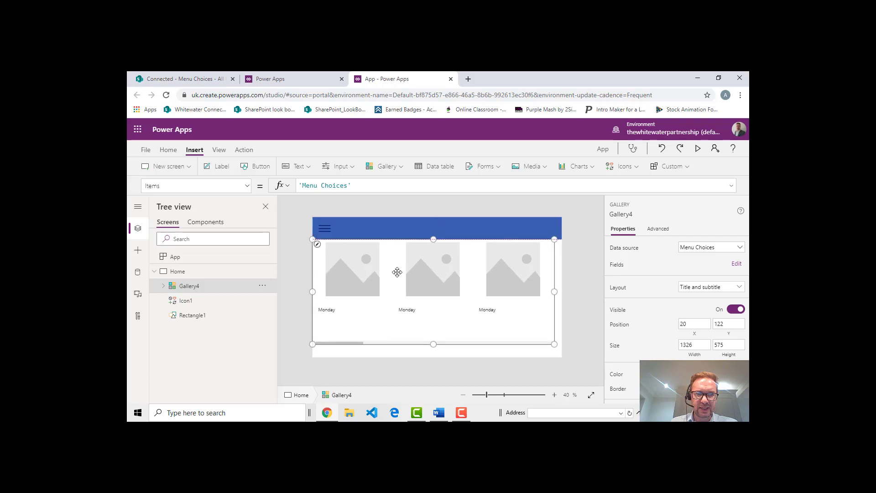
pyautogui.moveTo(553, 292); pyautogui.dragTo(561, 292)
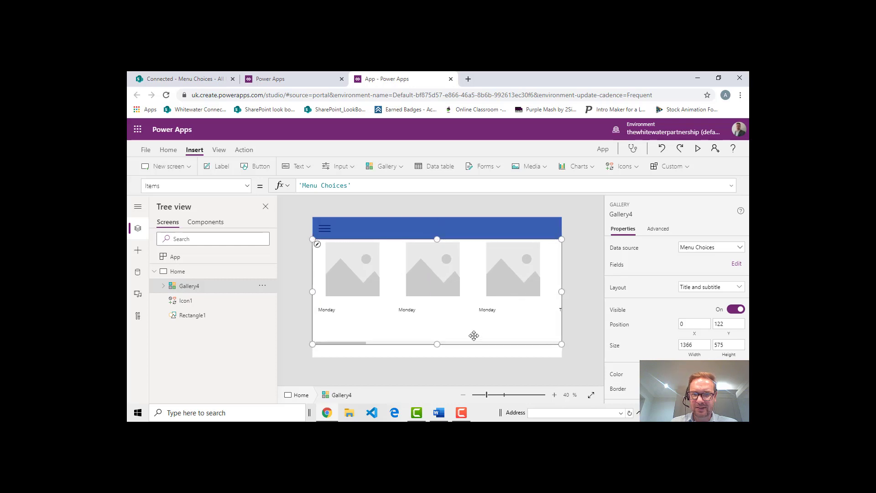
pyautogui.moveTo(438, 344); pyautogui.dragTo(433, 357)
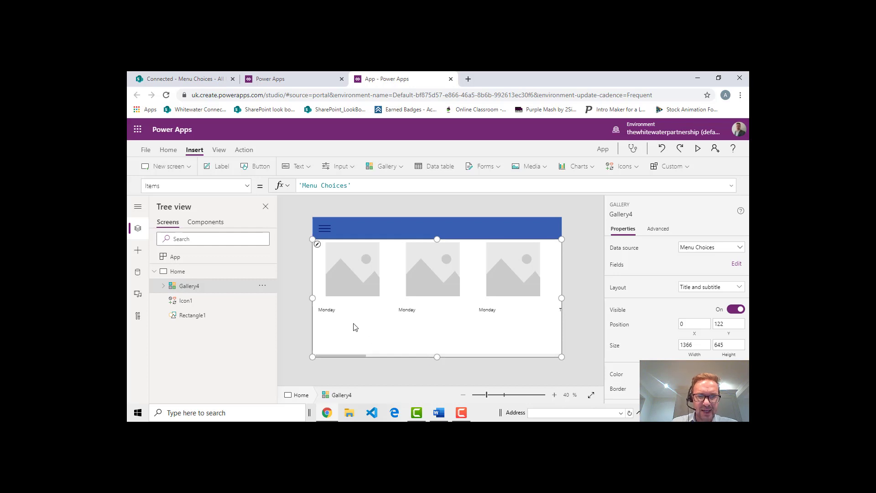
# Step: Set the text of the gallery's title label to ThisItem.Choice
pyautogui.click(164, 286)
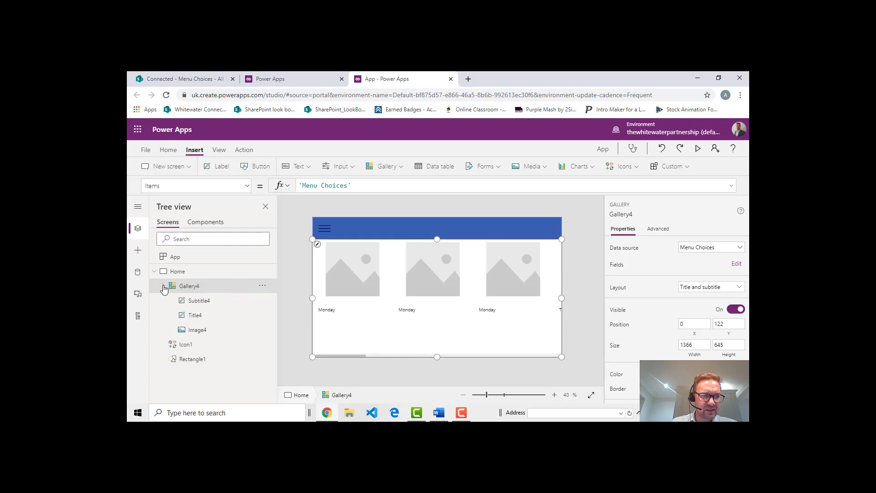
pyautogui.click(201, 316)
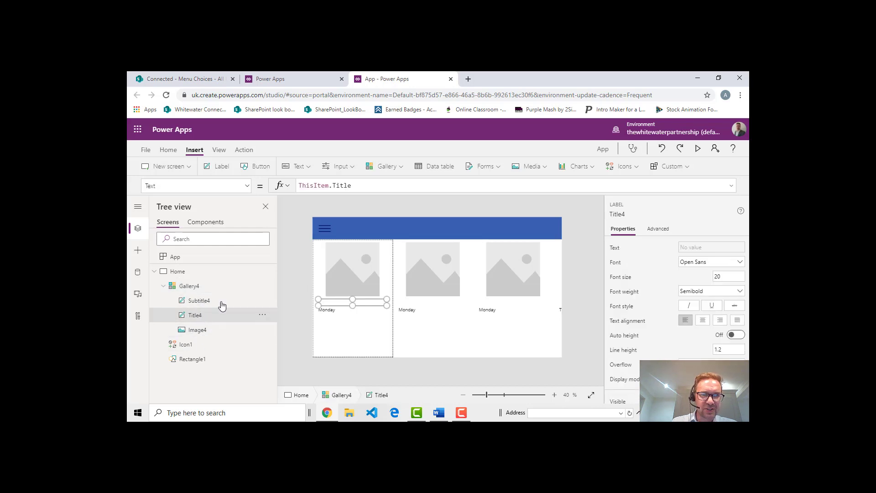
pyautogui.press('BackSpace')
pyautogui.press('BackSpace')
pyautogui.press('BackSpace')
pyautogui.press('BackSpace')
pyautogui.press('BackSpace')
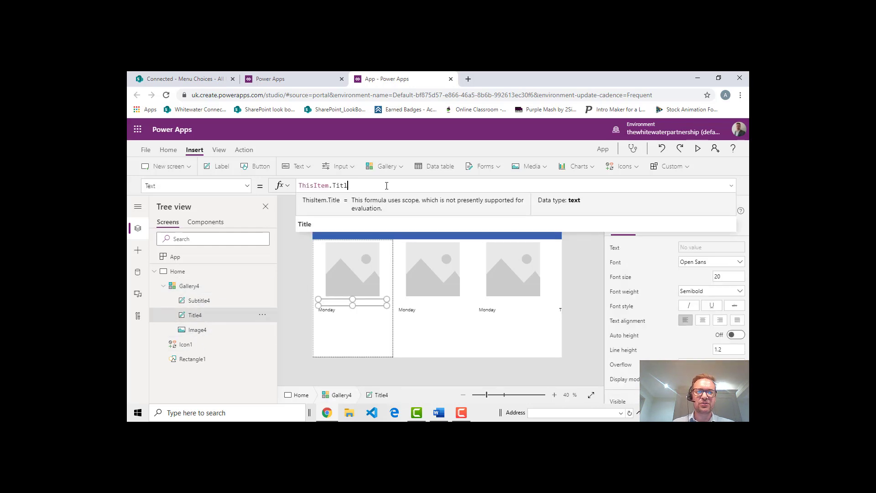
pyautogui.write('Choi')
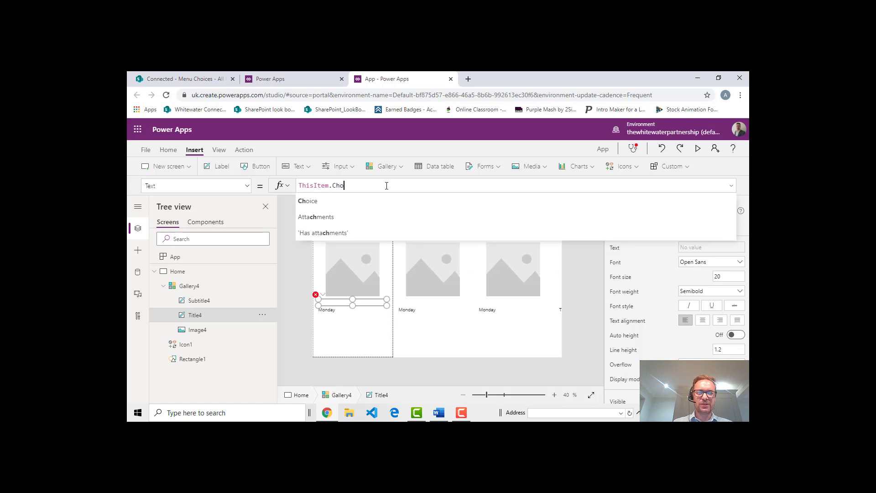
pyautogui.click(330, 202)
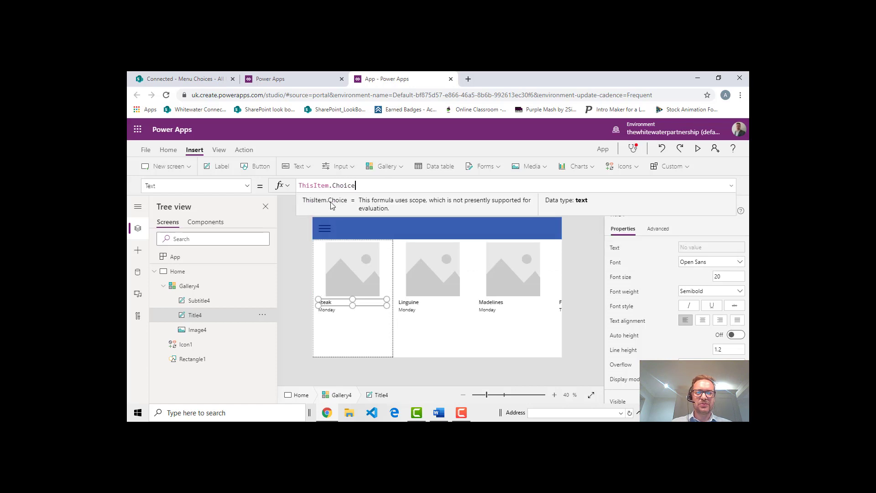
# Step: Set the gallery's subtitle text to ThisItem.Description and stretch the label downward to fit several lines
pyautogui.click(333, 311)
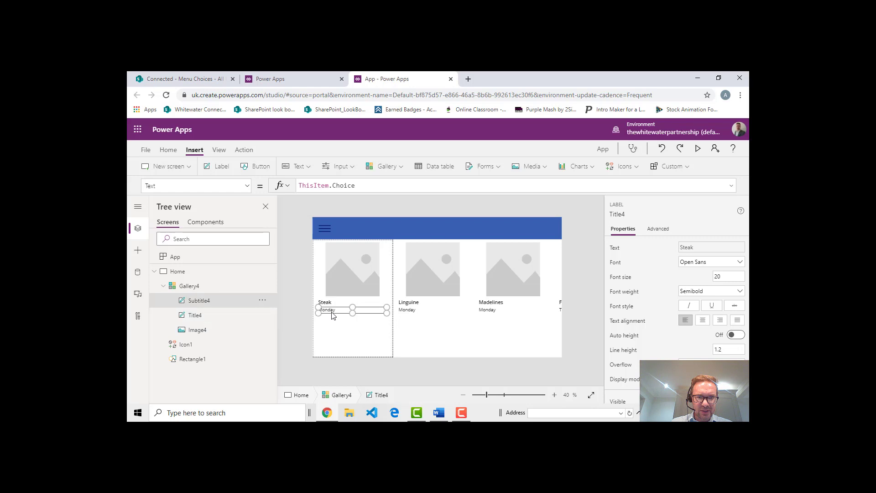
pyautogui.click(362, 183)
pyautogui.press('BackSpace')
pyautogui.press('BackSpace')
pyautogui.write('Des')
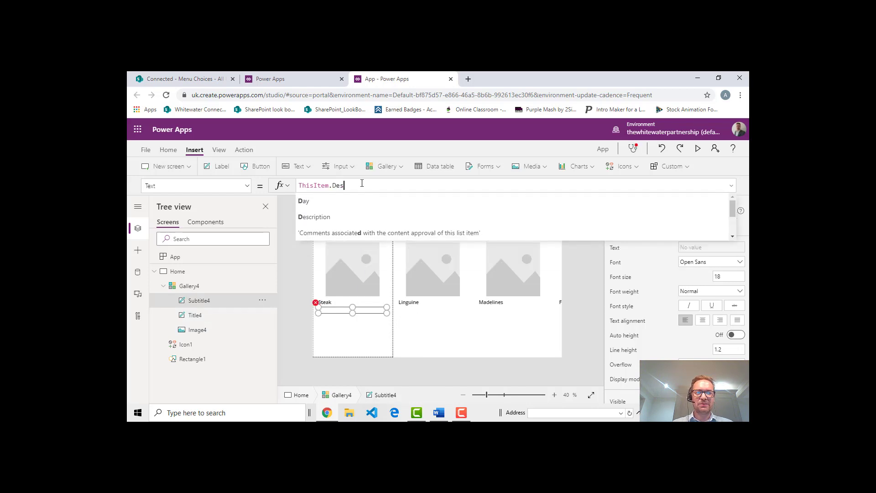
pyautogui.press('Tab')
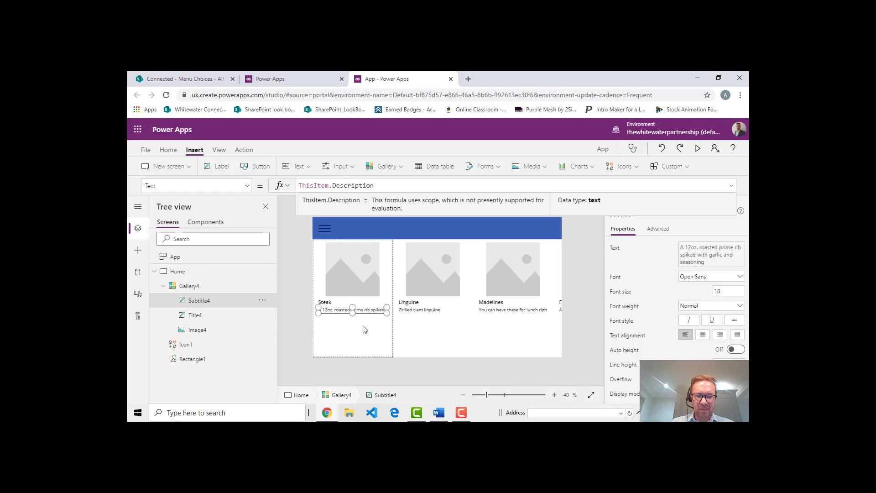
pyautogui.moveTo(352, 313); pyautogui.dragTo(350, 337)
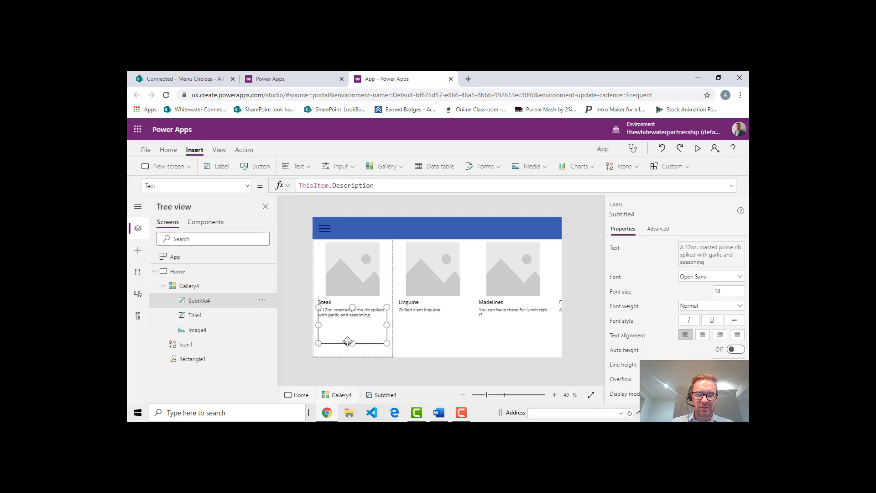
# Step: Replace the gallery image's SampleImage formula with the start of a LookUp that uses 'Lunch Pics' as its source
pyautogui.click(364, 282)
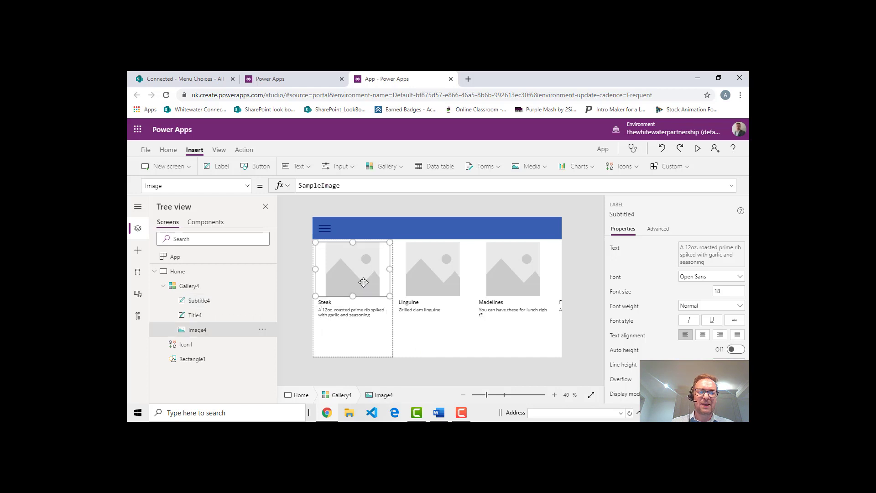
pyautogui.click(364, 185)
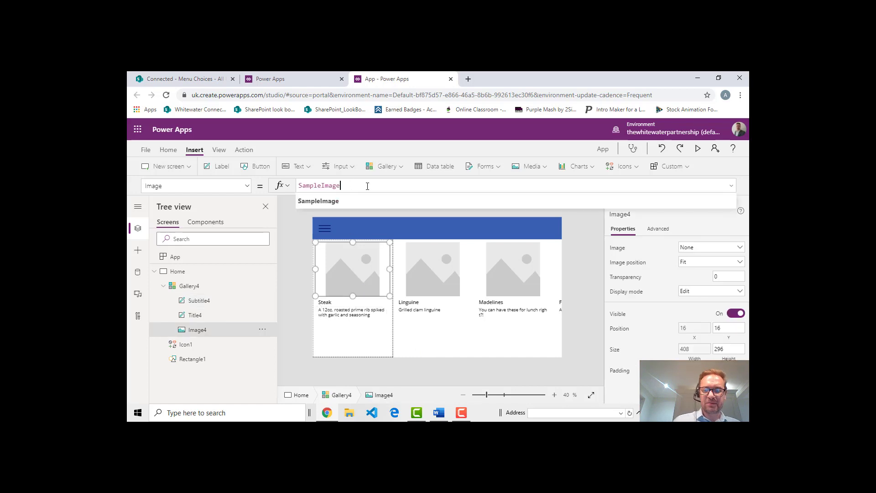
pyautogui.hotkey('ctrl', 'a')
pyautogui.write('Sam')
pyautogui.press('BackSpace')
pyautogui.press('BackSpace')
pyautogui.press('BackSpace')
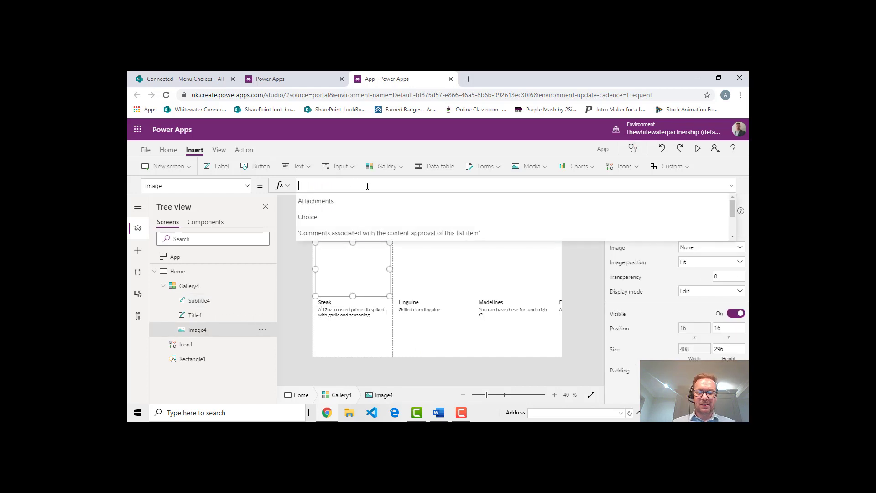
pyautogui.write('Lookup')
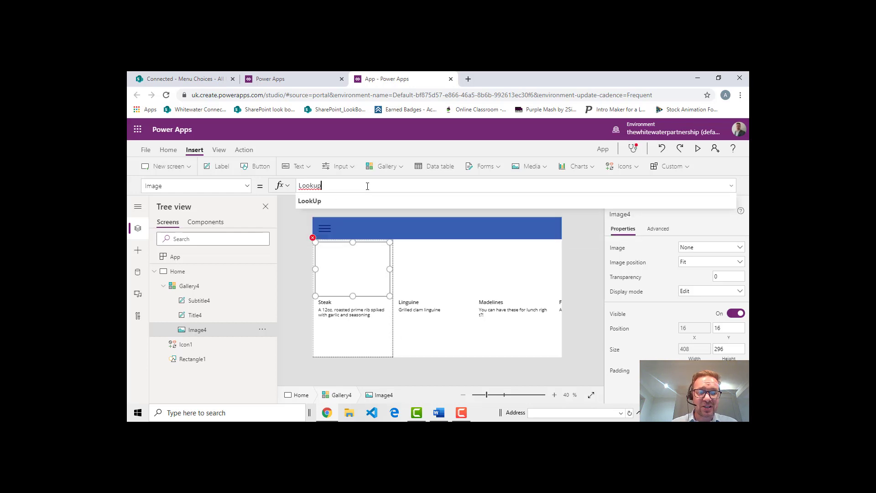
pyautogui.write('(')
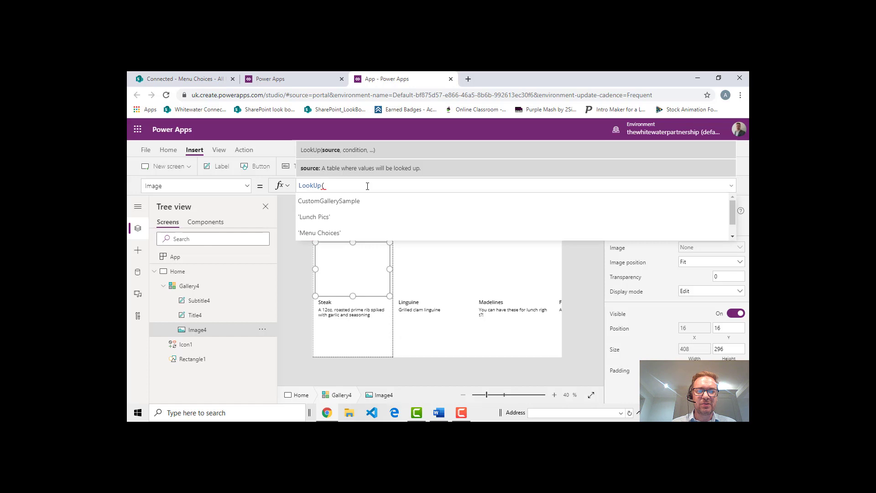
pyautogui.press('Down')
pyautogui.press('Down')
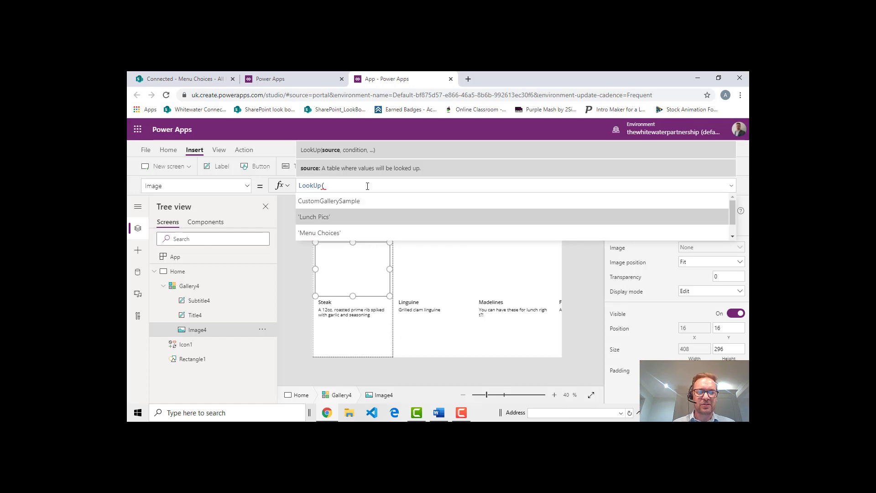
pyautogui.press('Tab')
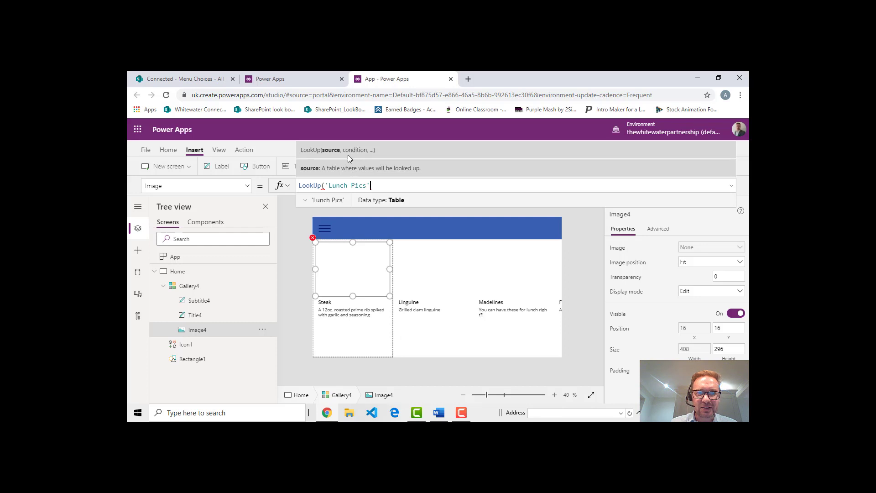
# Step: Add the condition Title = Choice to the gallery image's LookUp formula
pyautogui.click(379, 186)
pyautogui.write(',')
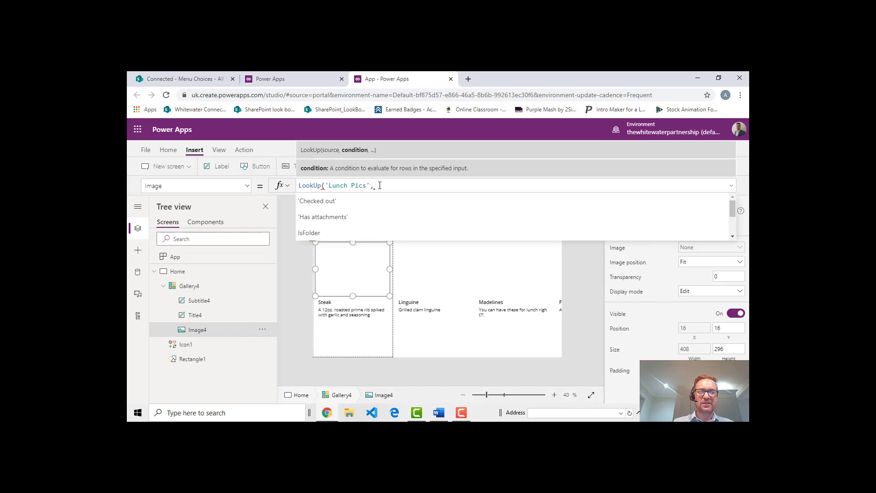
pyautogui.write('Title')
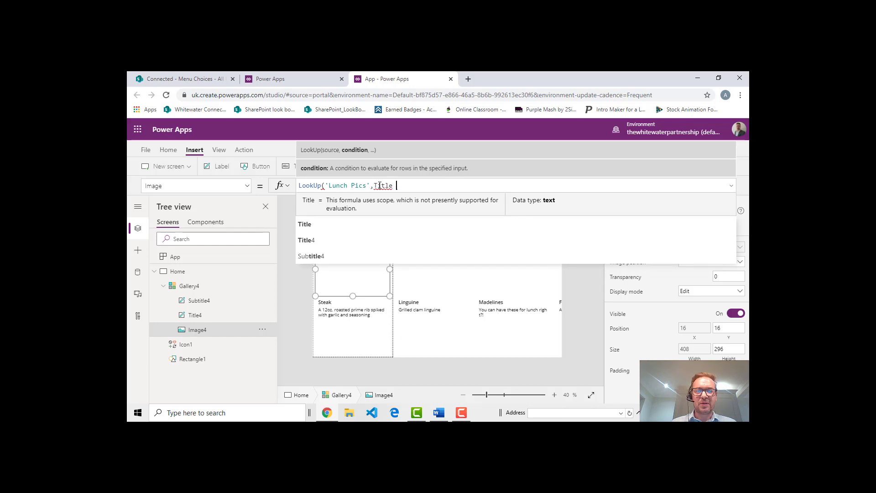
pyautogui.write('= ')
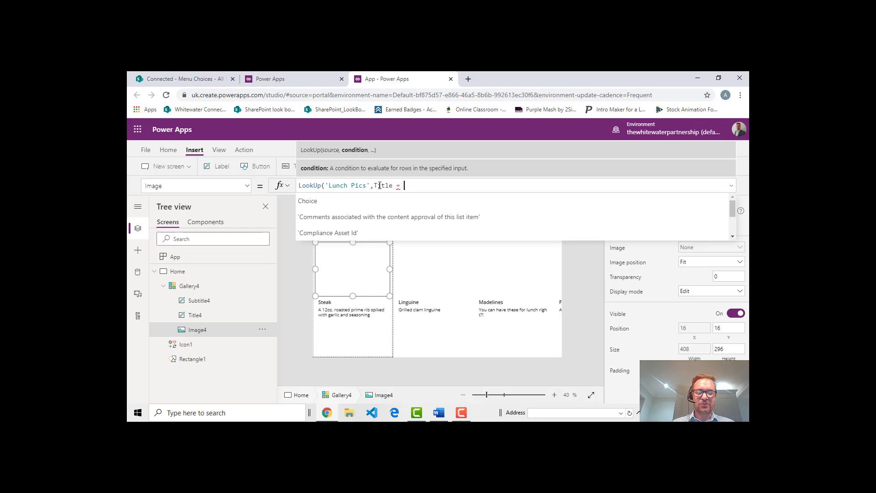
pyautogui.write('Choice')
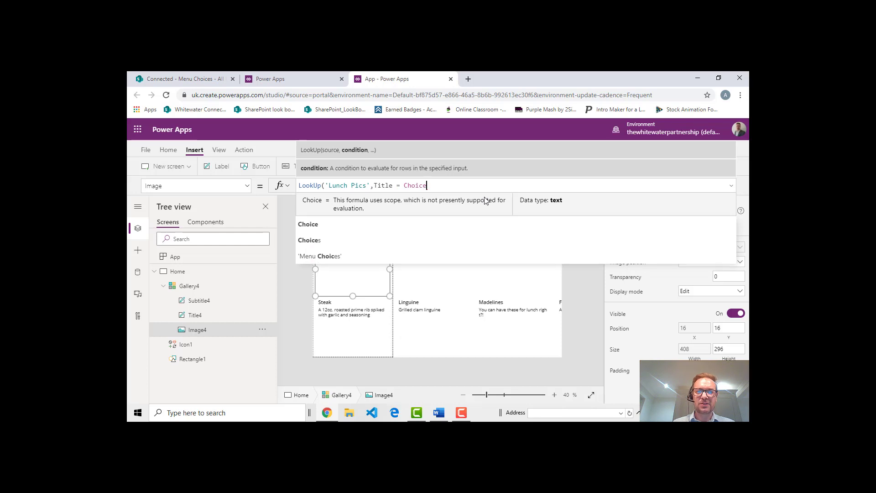
# Step: Complete the gallery image's LookUp formula with Thumbnail.Small as the result
pyautogui.write(',')
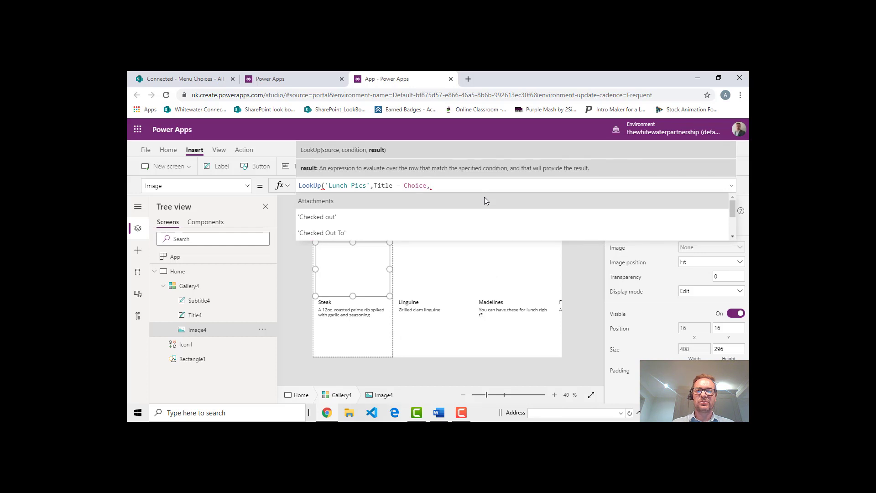
pyautogui.write('Thum')
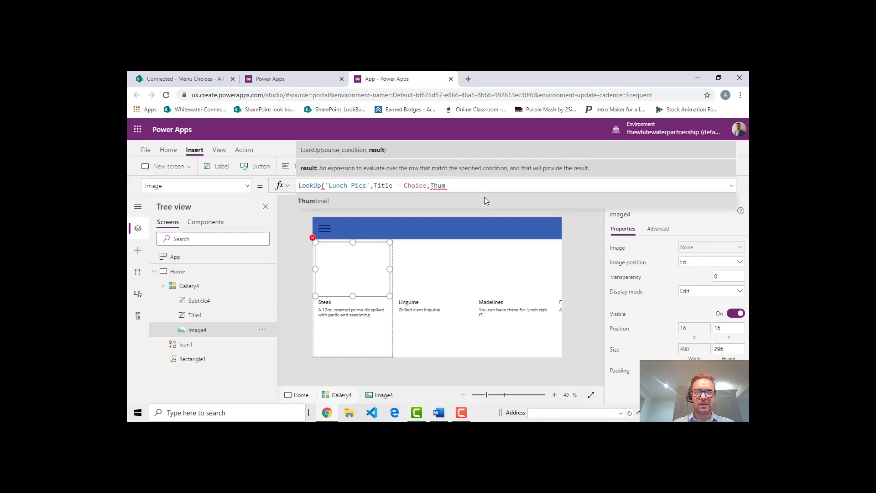
pyautogui.write('bnail.')
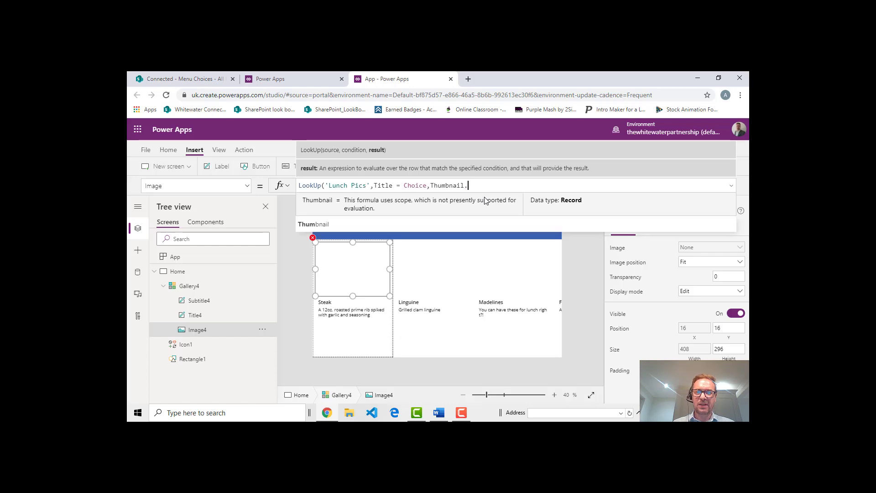
pyautogui.press('Down')
pyautogui.press('Down')
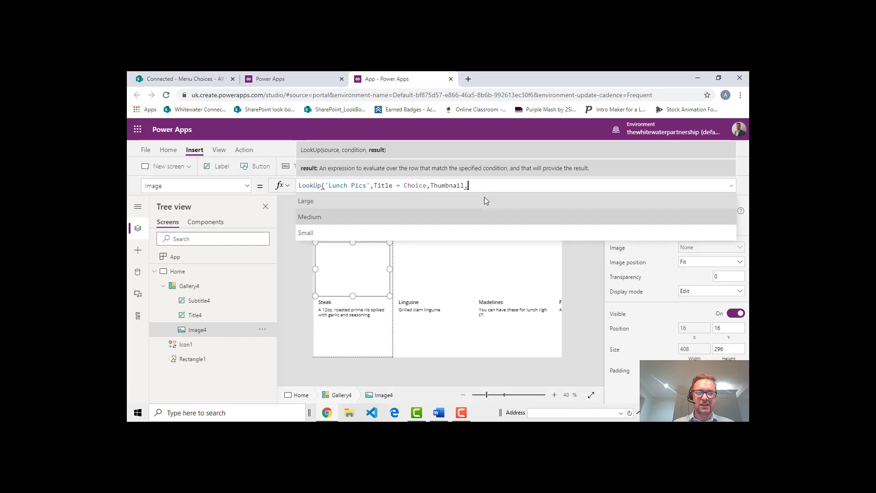
pyautogui.press('Tab')
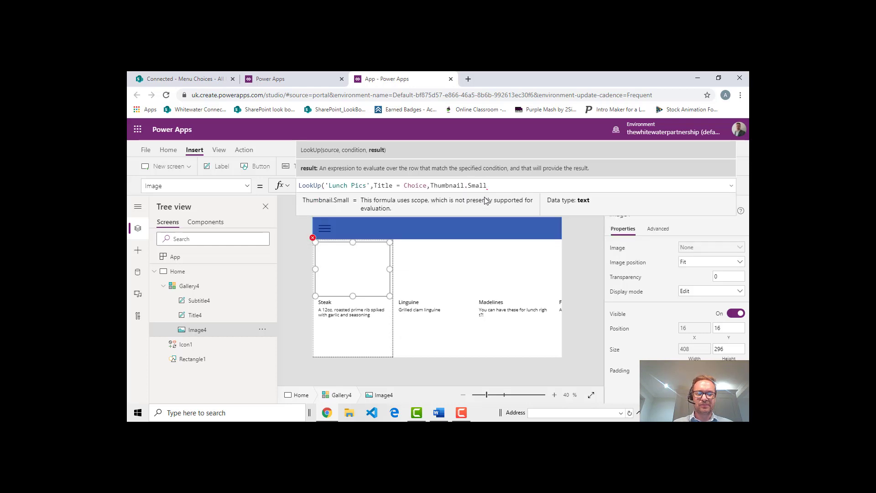
pyautogui.write(')')
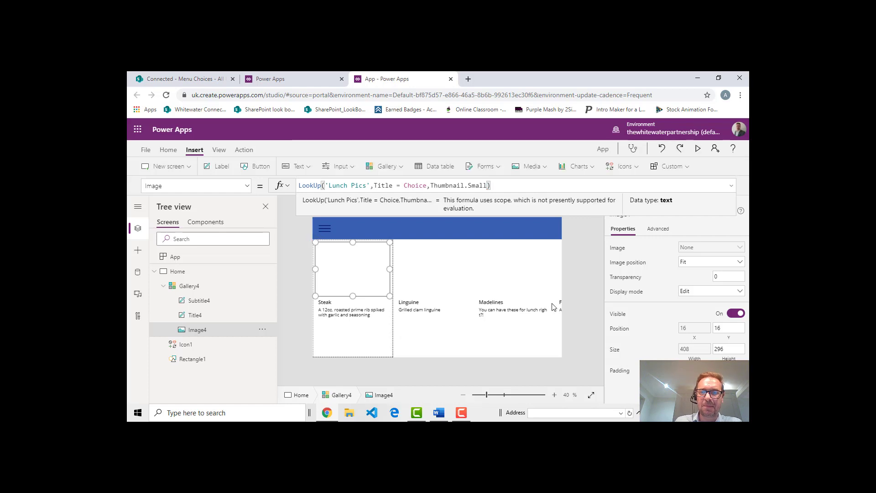
pyautogui.click(583, 282)
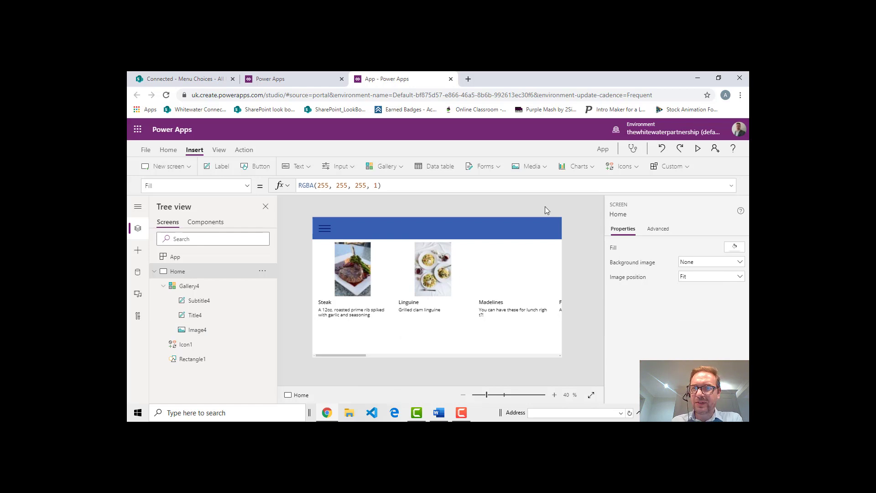
# Step: Preview the app and check the menu gallery's pictures, titles and descriptions, scrolling it sideways
pyautogui.click(699, 149)
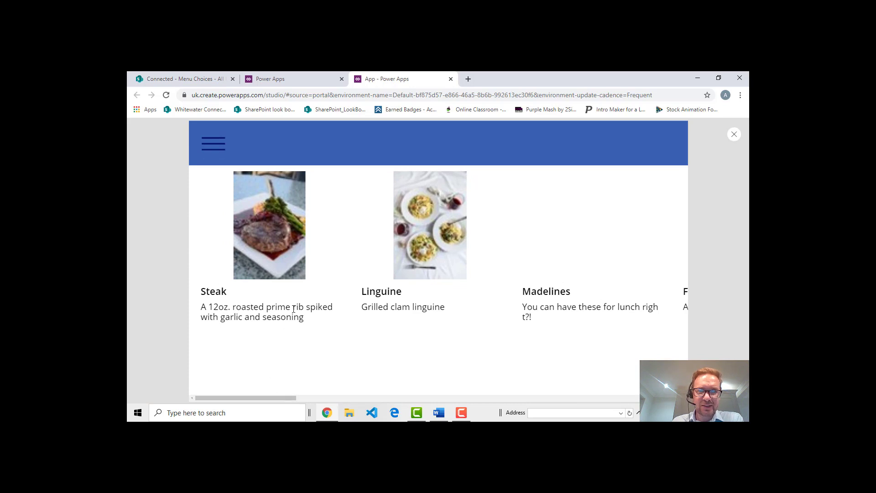
pyautogui.moveTo(276, 397); pyautogui.dragTo(256, 385)
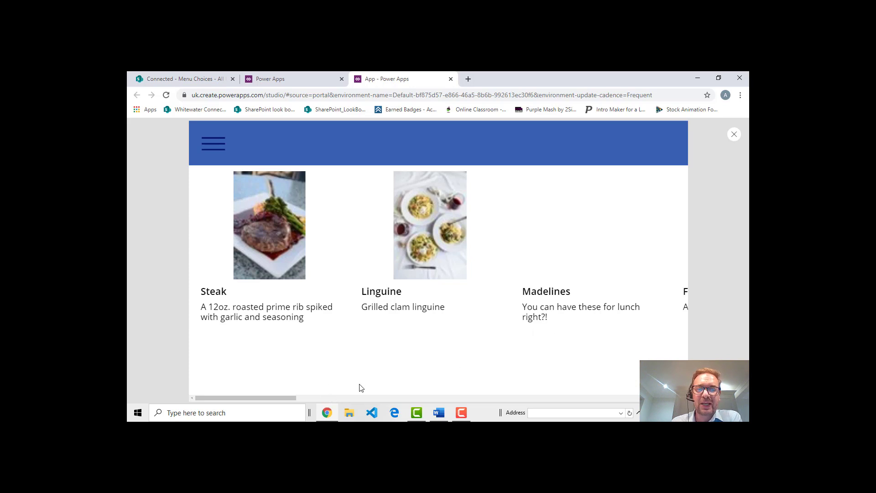
pyautogui.moveTo(273, 398); pyautogui.dragTo(640, 313)
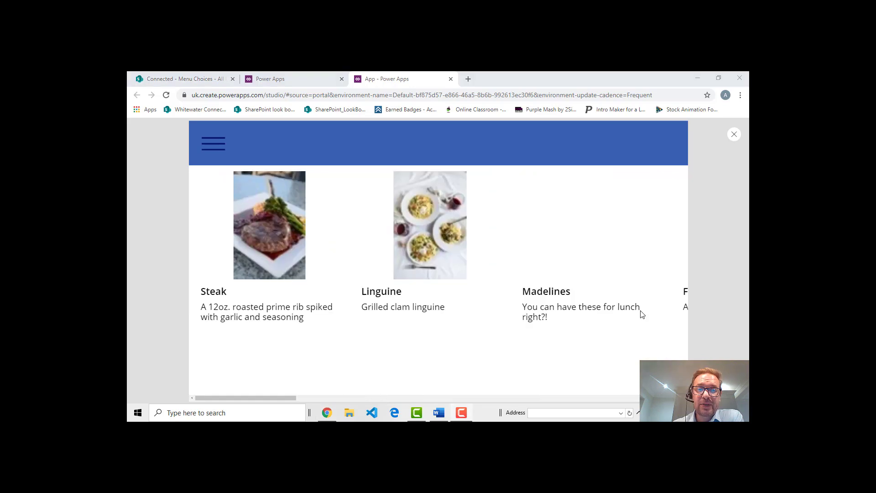